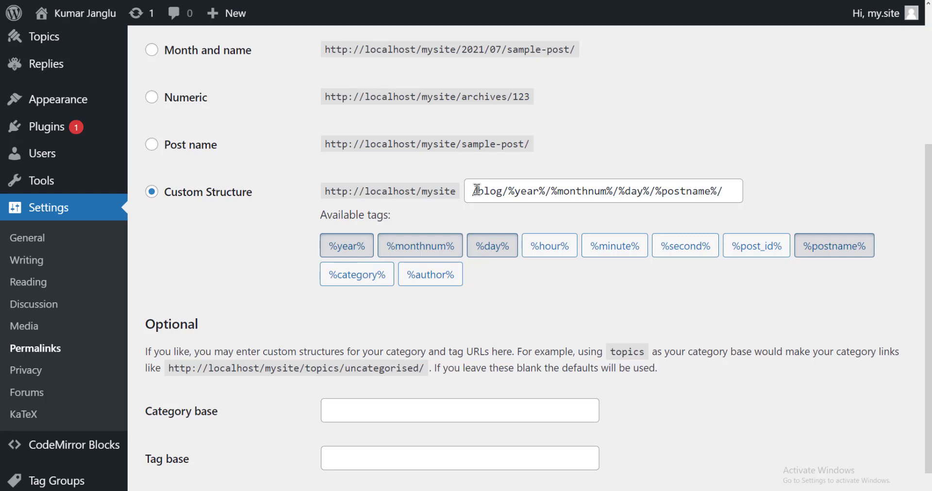
Copy the site's whole custom permalink structure, /blog/%year%/%monthnum%/%day%/%postname%/.
drag(477, 190, 521, 186)
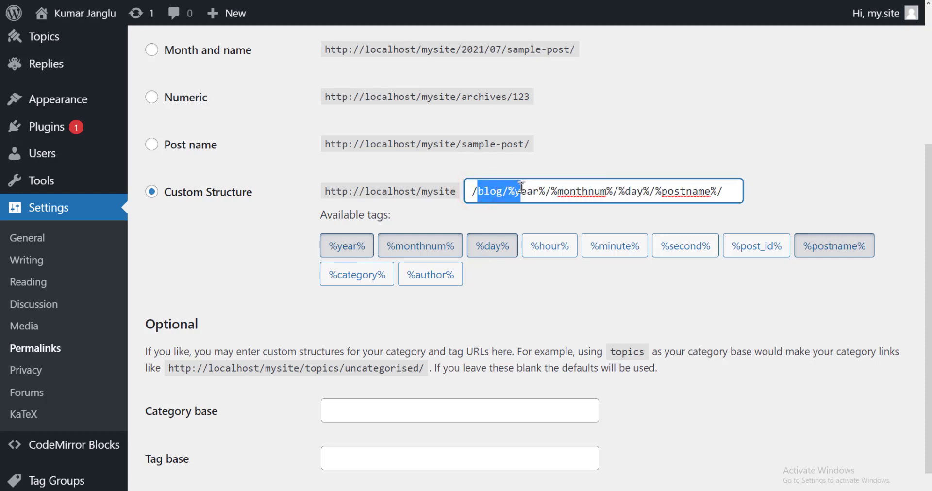
triple_click(520, 189)
right_click(522, 188)
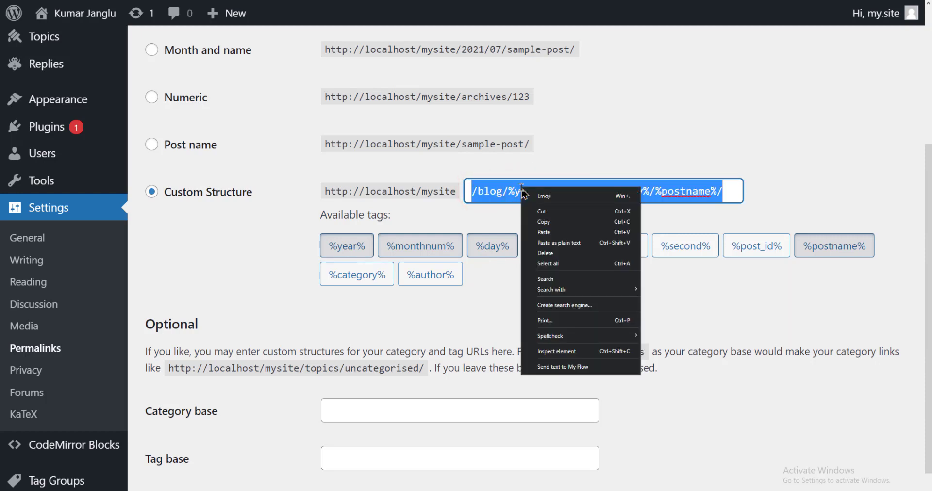
click(546, 222)
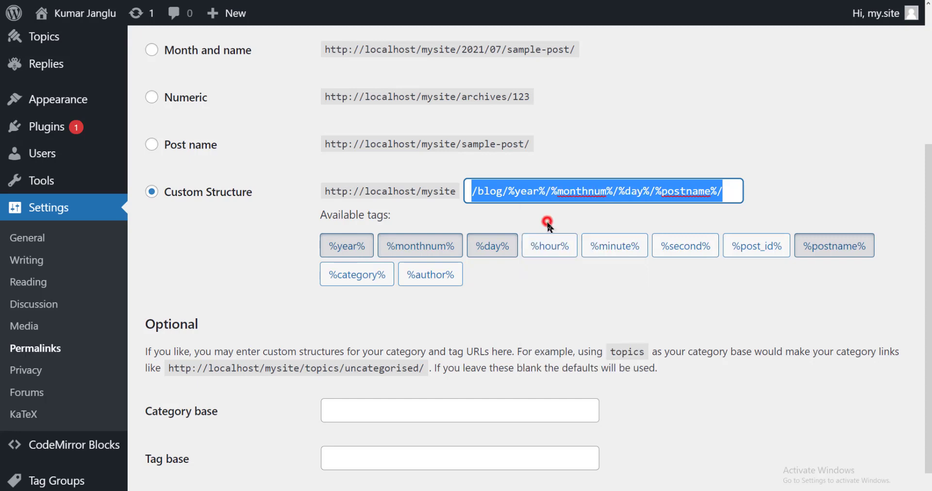
key(ctrl+Tab)
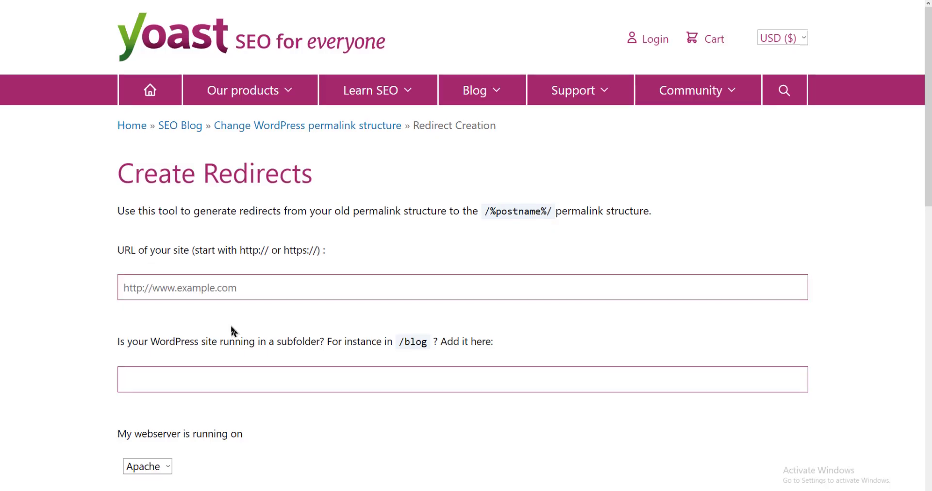
scroll(230, 324, down, 3)
scroll(230, 332, down, 1)
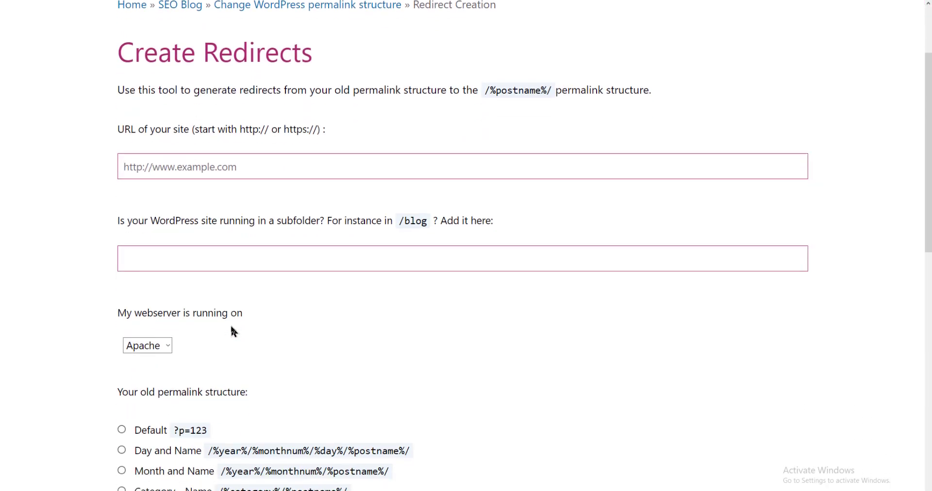
click(267, 154)
text(https)
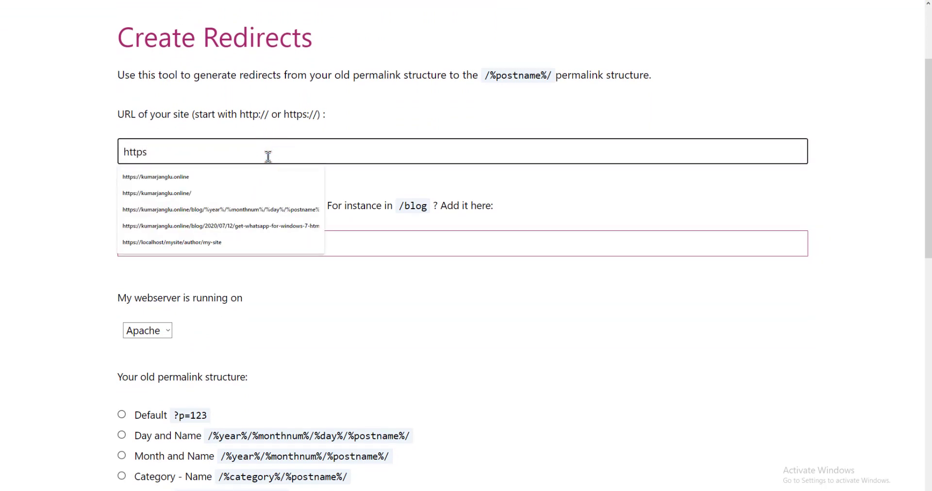
click(245, 177)
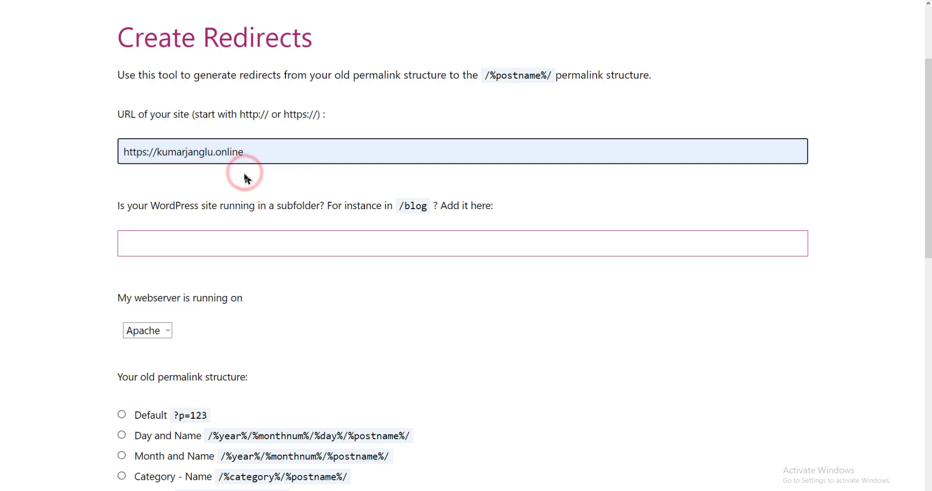
Choose Apache as the web server the site is running on.
scroll(197, 243, down, 3)
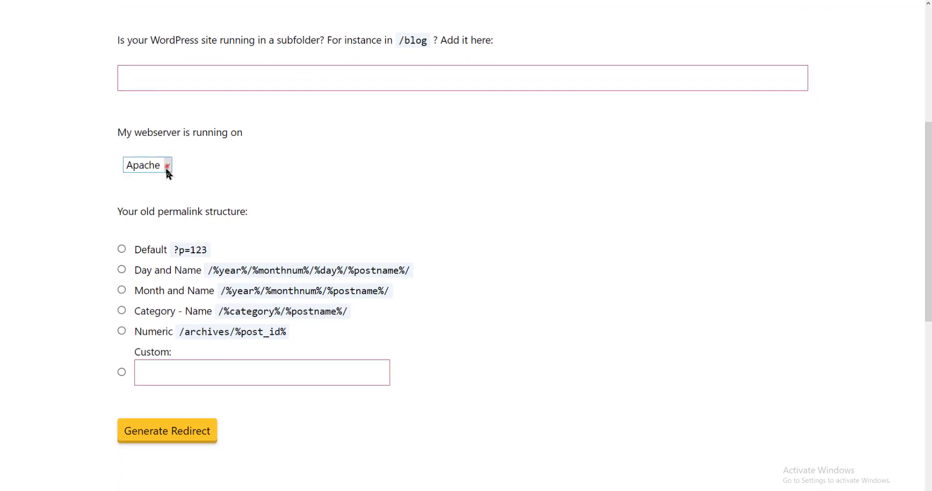
click(167, 169)
click(148, 180)
scroll(230, 184, down, 1)
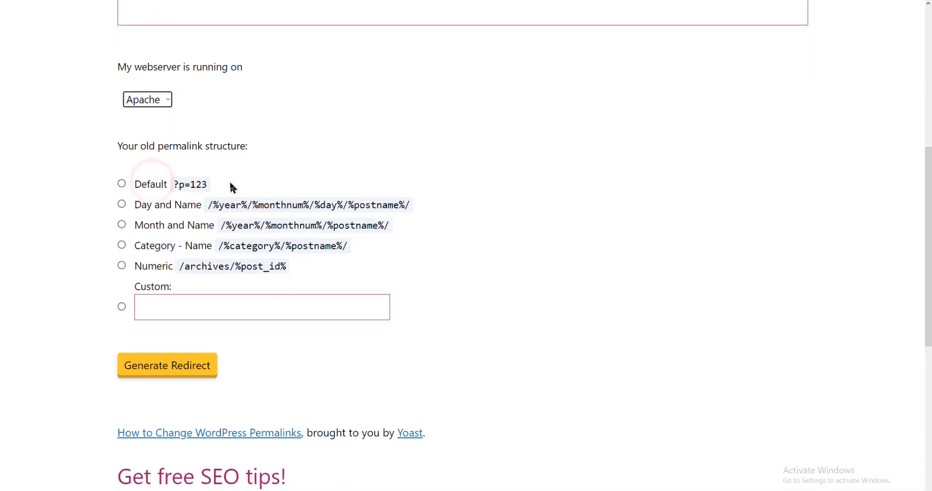
Paste the copied structure as the custom old permalink structure and generate the redirect.
scroll(258, 185, down, 1)
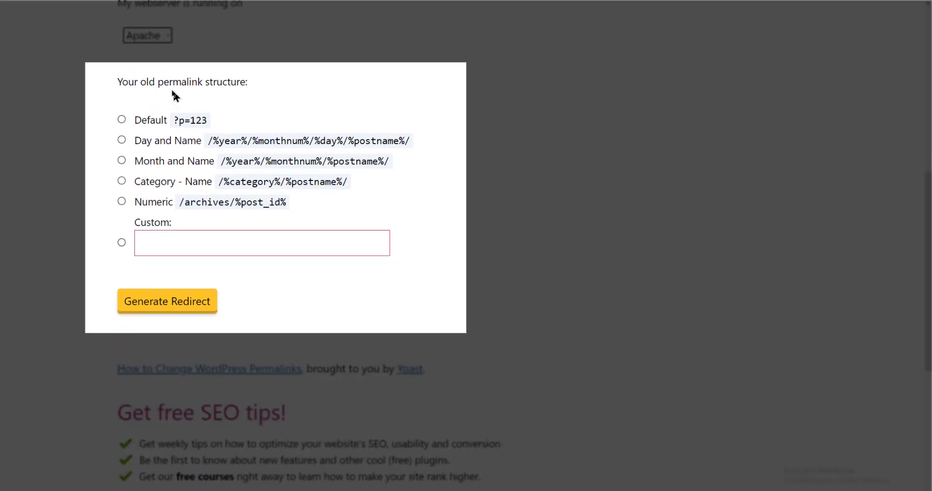
click(122, 242)
click(148, 242)
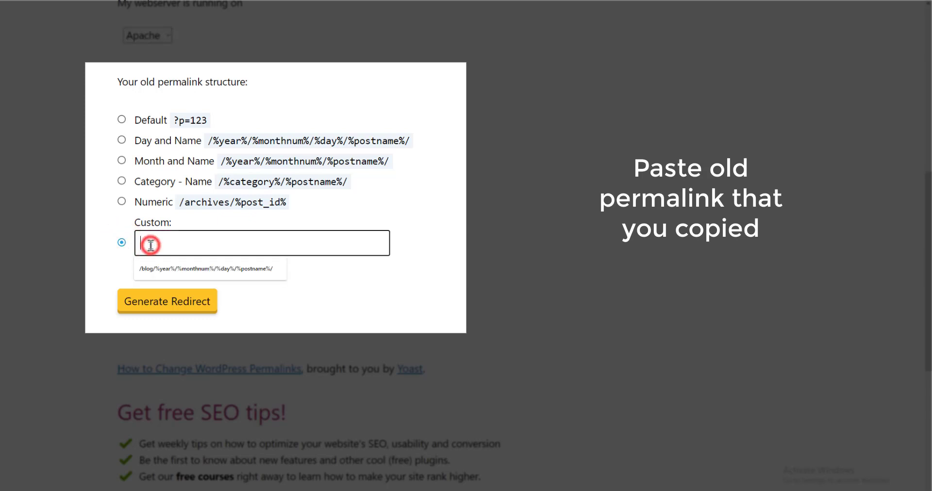
right_click(151, 246)
click(182, 318)
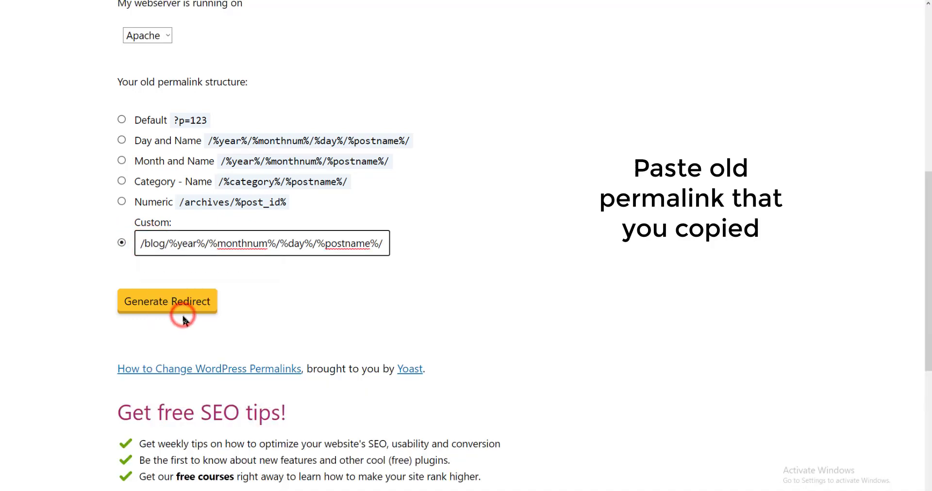
click(182, 314)
click(178, 311)
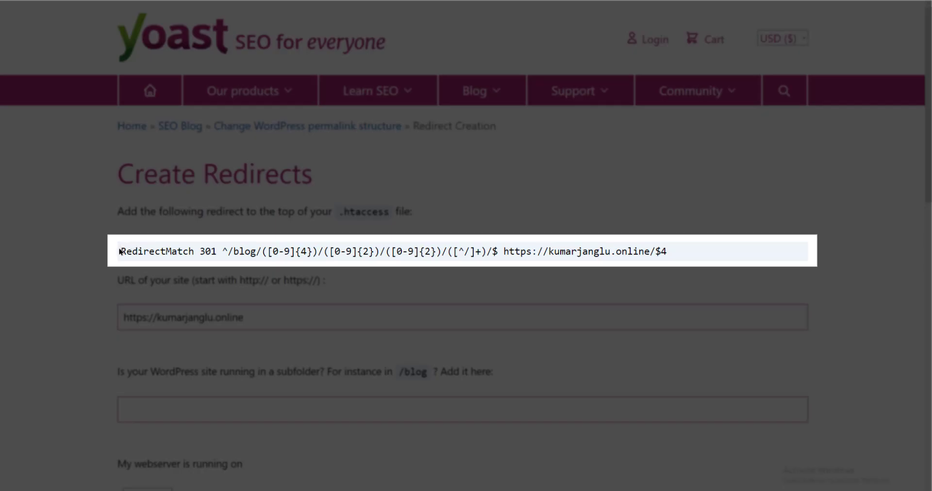
Copy the complete generated RedirectMatch 301 line.
drag(122, 249, 668, 254)
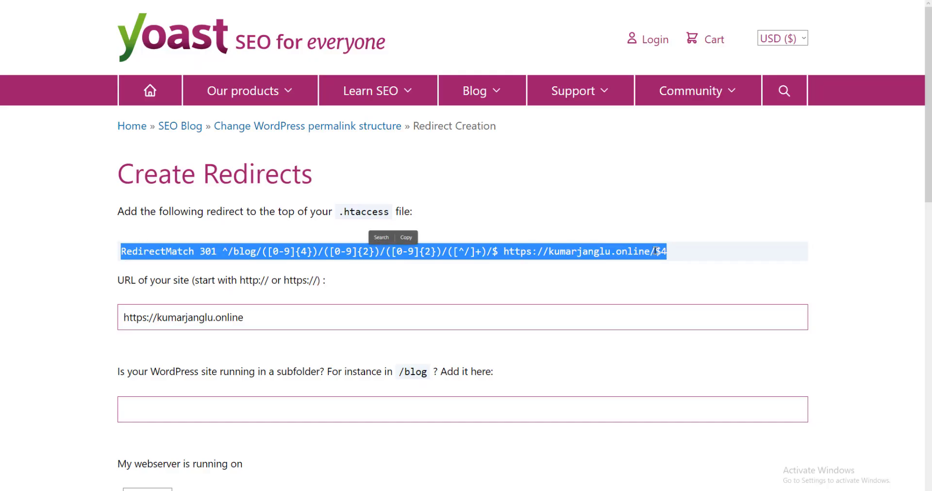
right_click(655, 250)
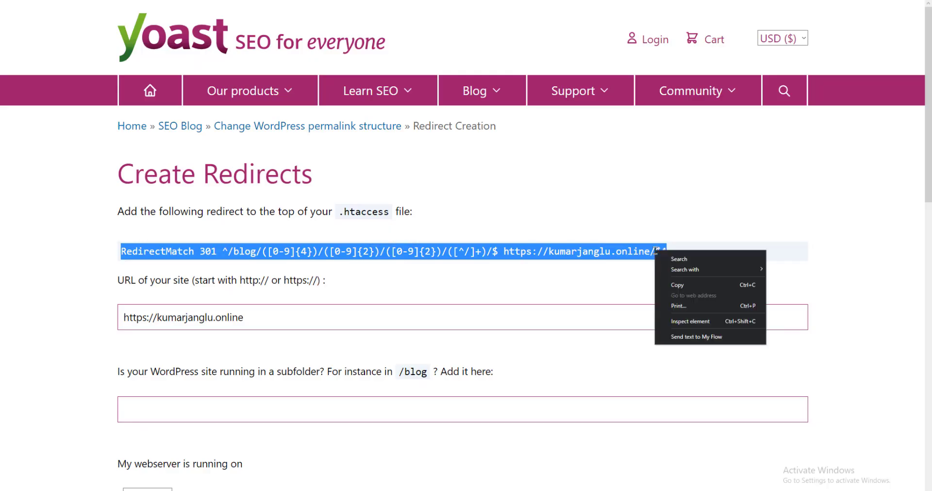
click(677, 286)
Return to the WordPress admin, search new plugins for "file manager", and install and activate the File Manager plugin.
key(ctrl+Tab)
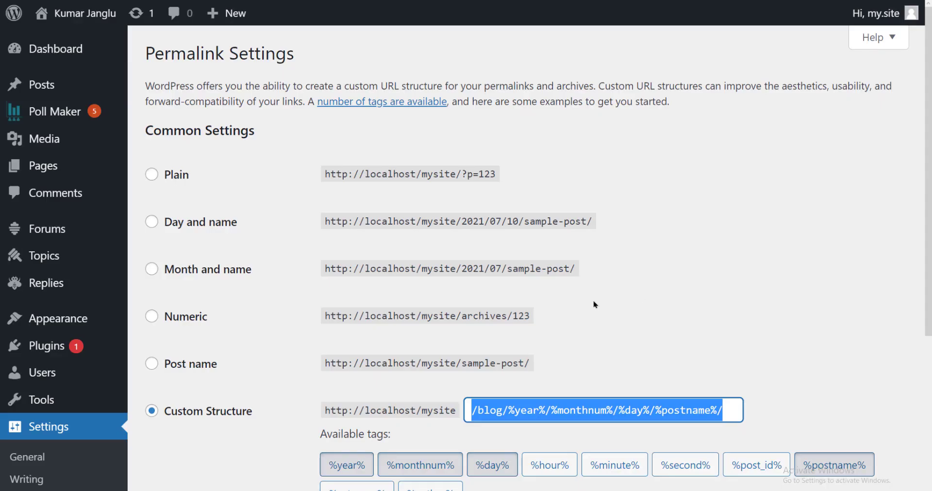
mouse_move(71, 352)
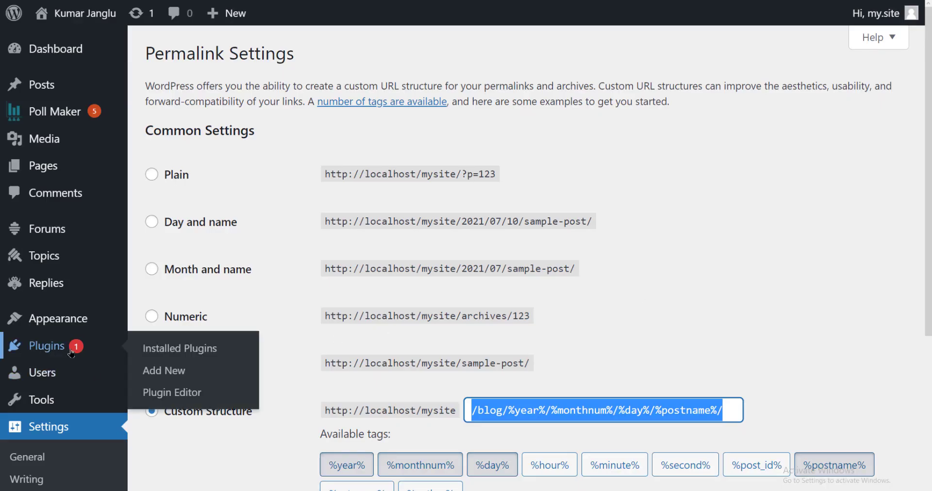
click(170, 372)
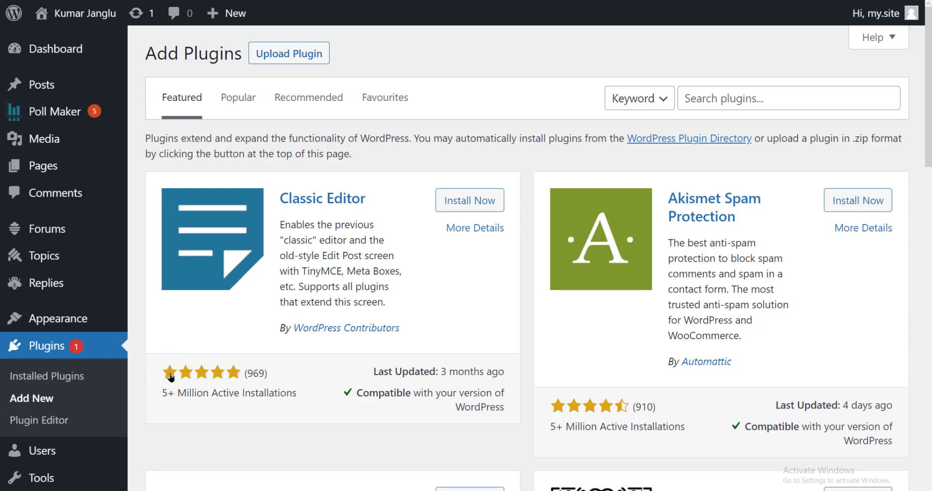
click(791, 107)
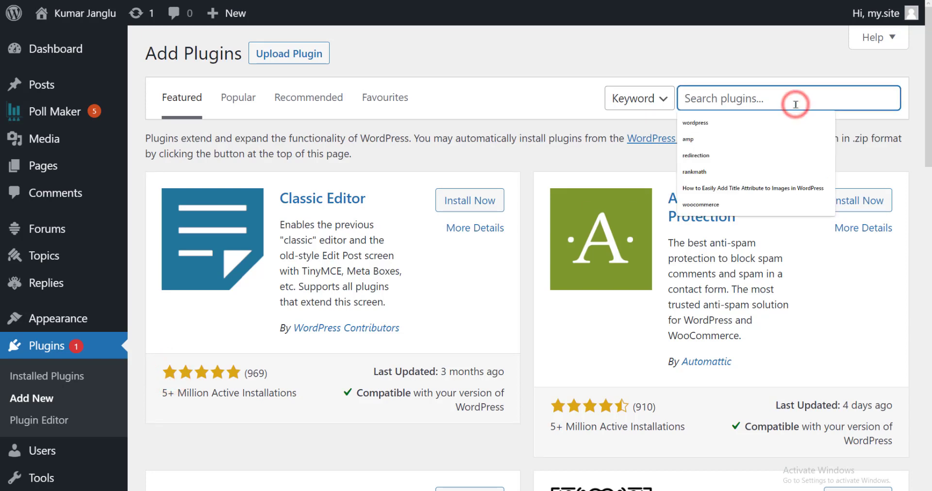
text(file manager)
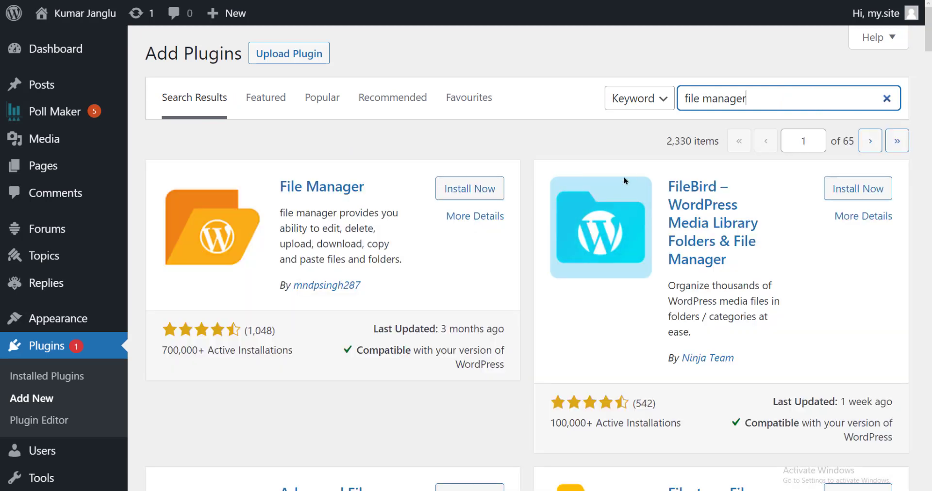
click(468, 189)
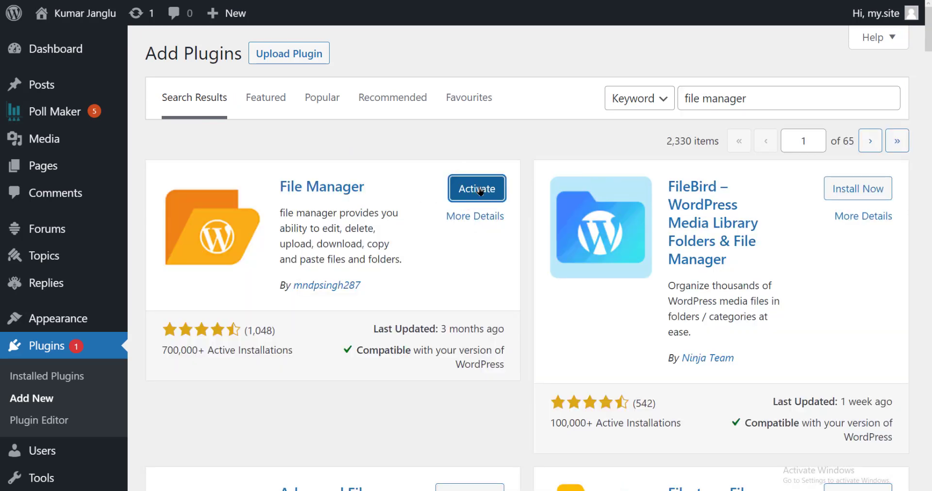
click(479, 190)
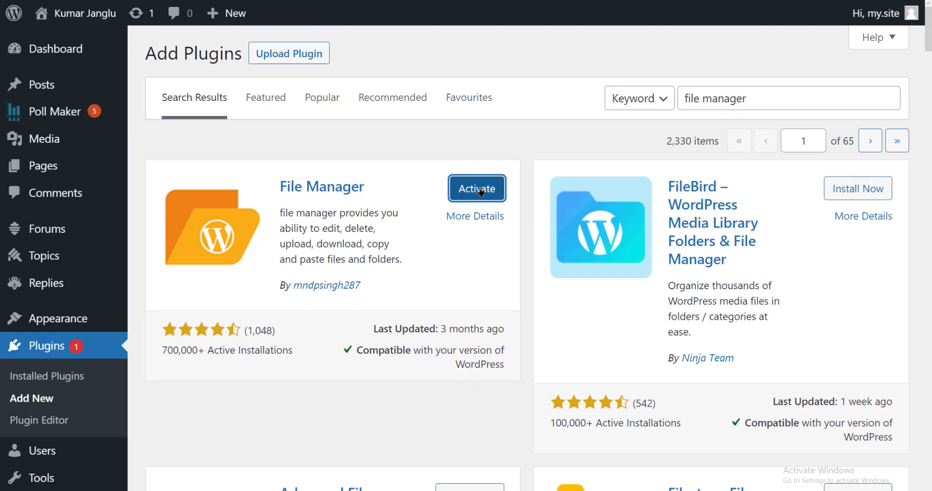
Open WP File Manager and load the site's .htaccess file in the code editor.
scroll(427, 241, down, 3)
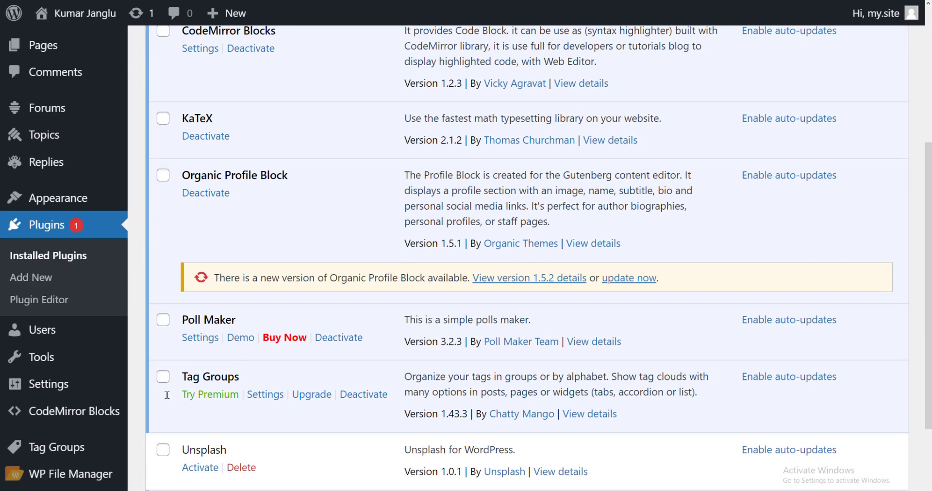
mouse_move(36, 476)
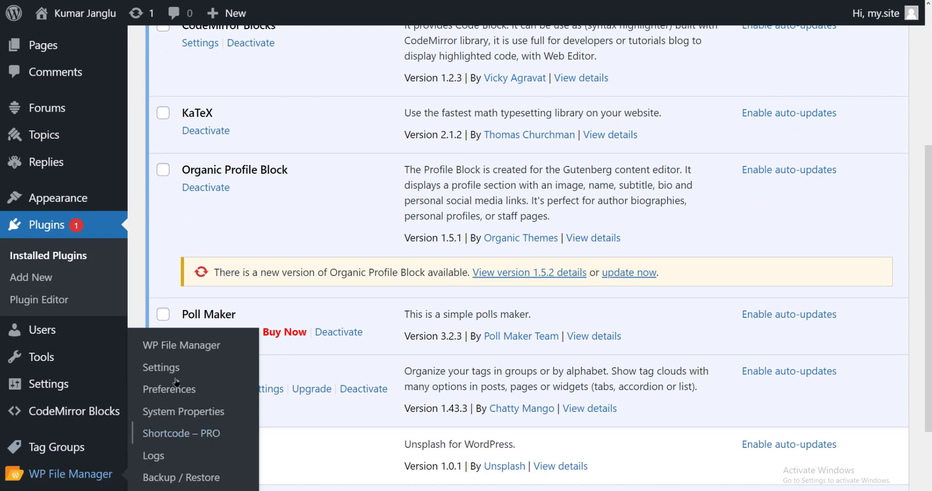
click(187, 355)
click(411, 235)
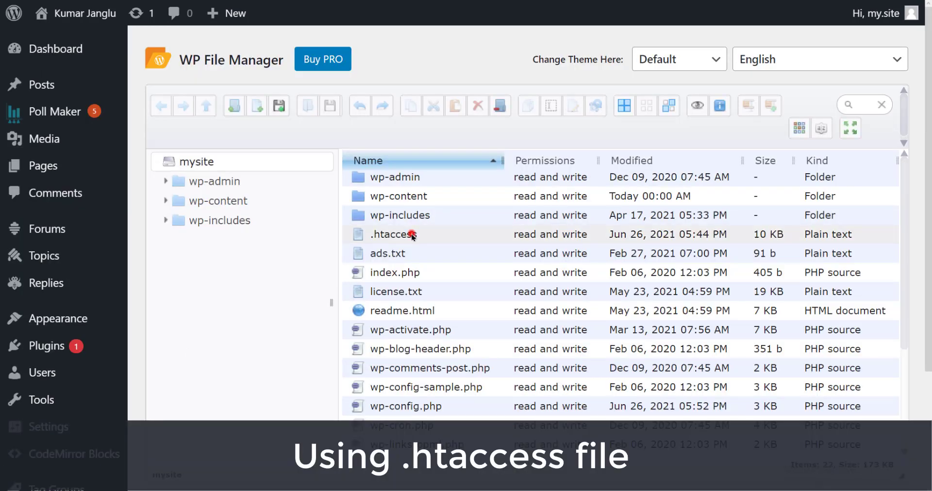
right_click(412, 235)
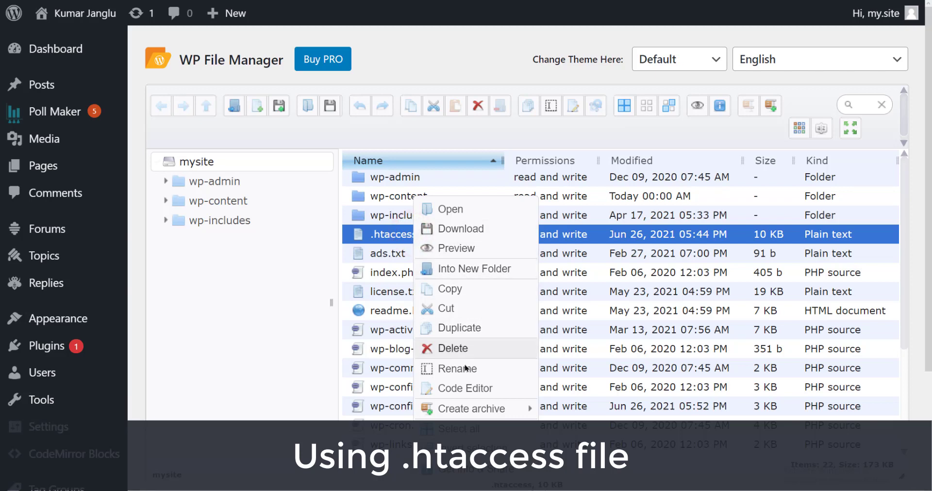
click(479, 388)
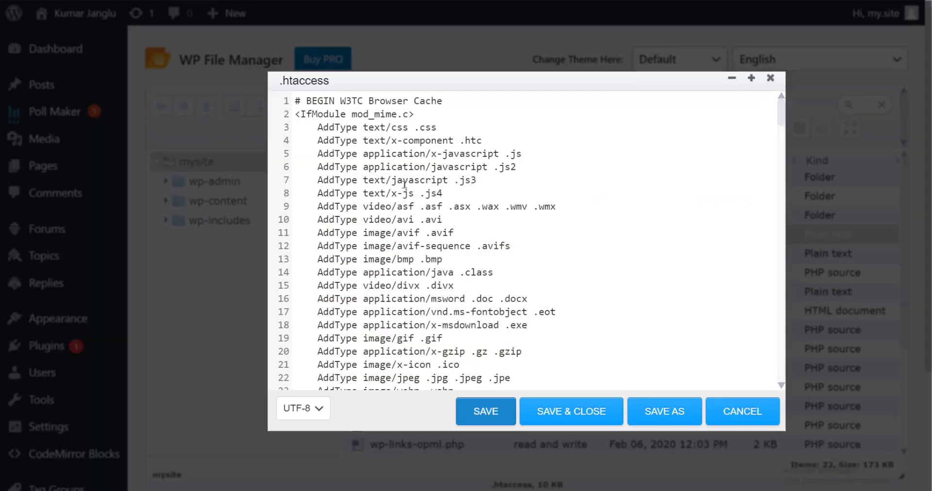
Add two blank lines at the start of .htaccess, paste the copied redirect rule on line 1, and save and close the file.
click(296, 101)
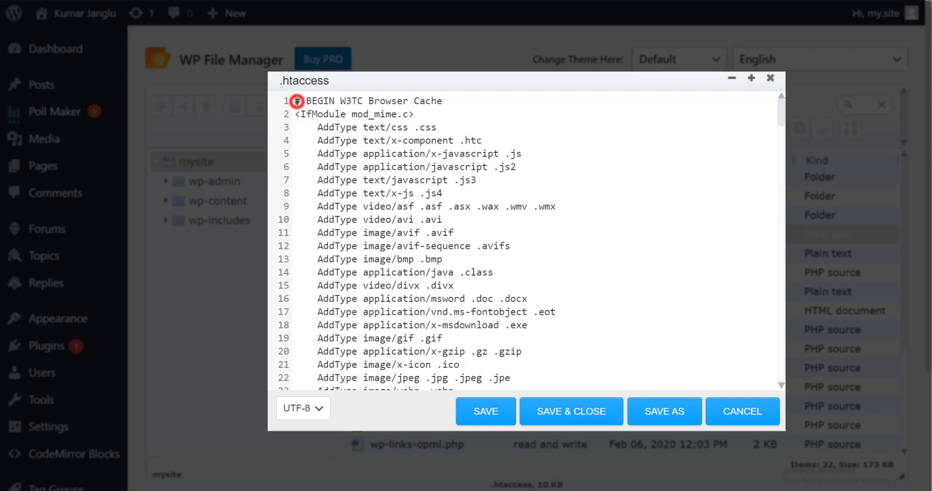
key(Return)
key(Return)
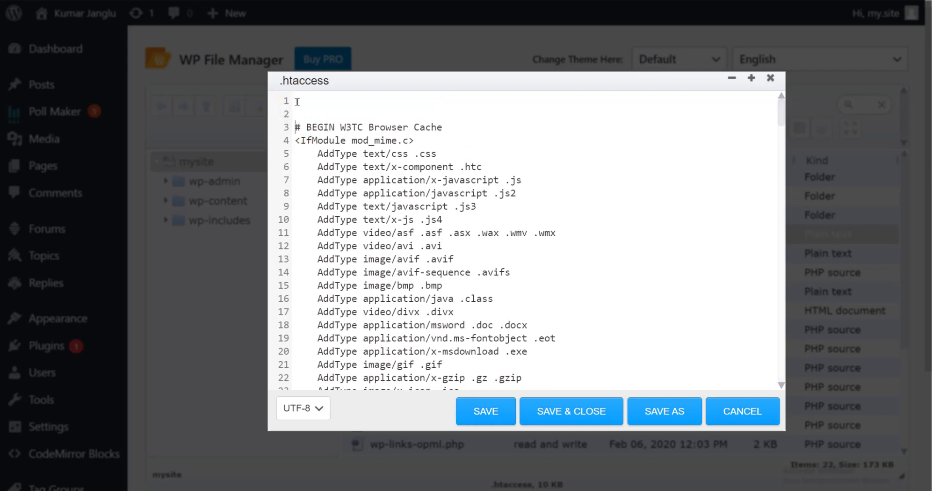
right_click(320, 98)
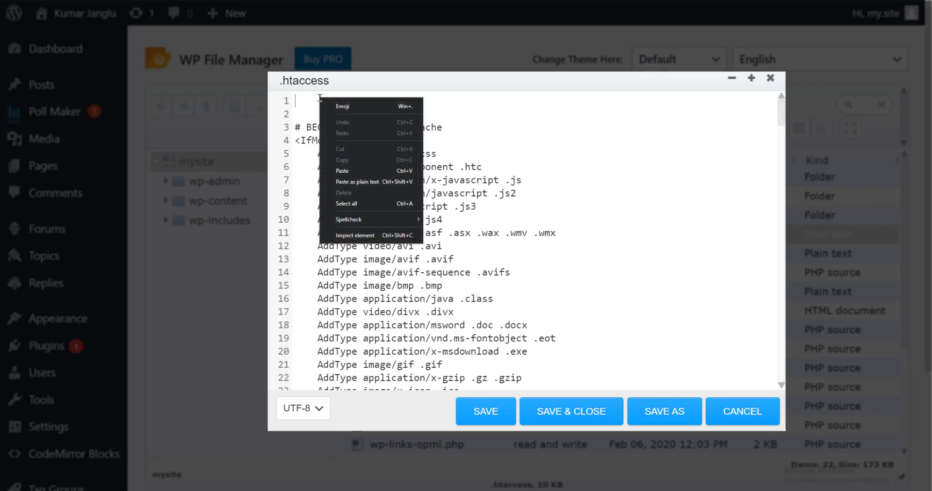
click(342, 171)
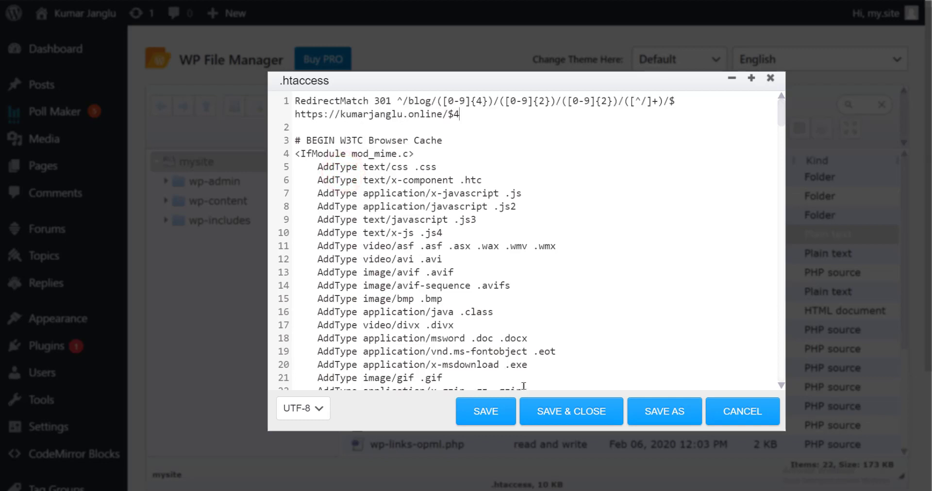
click(566, 412)
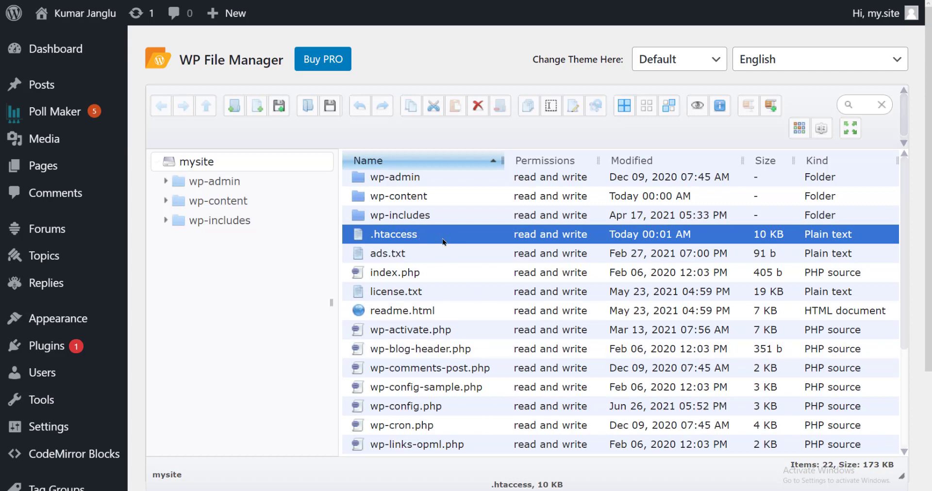
Open the WordPress Permalink Settings page.
scroll(92, 348, down, 4)
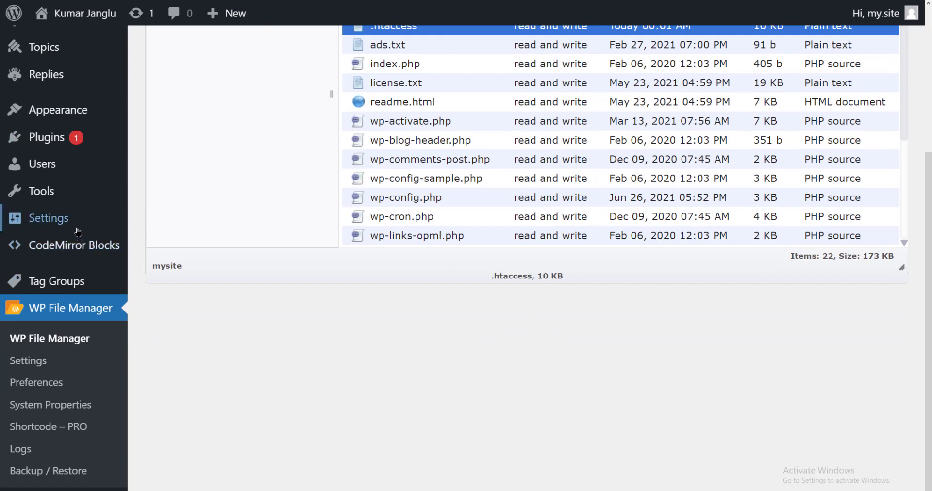
mouse_move(73, 221)
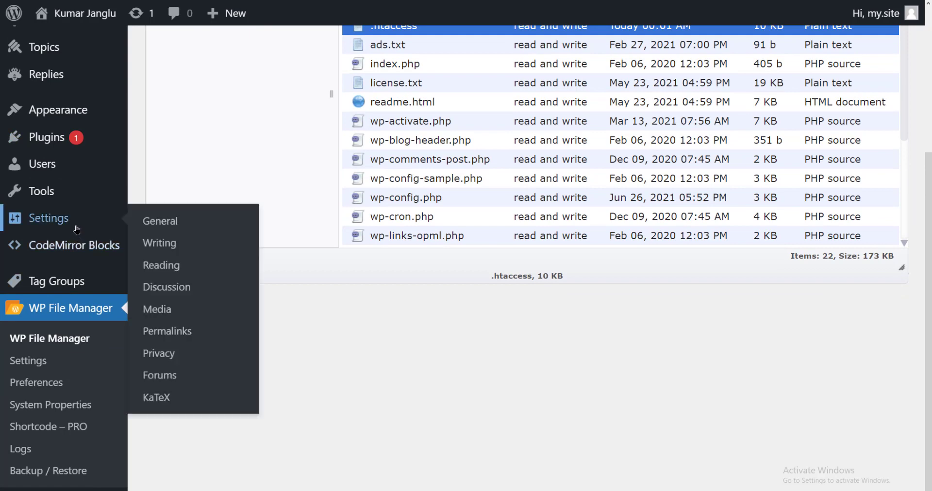
click(170, 334)
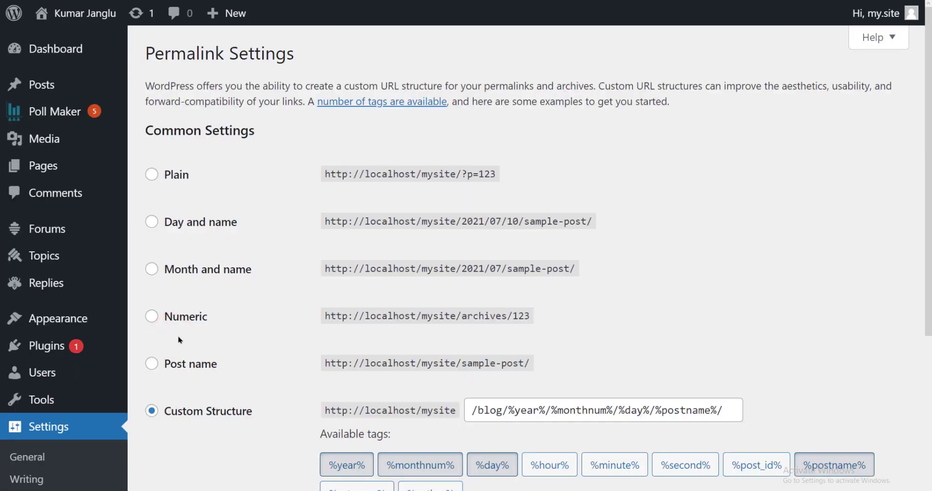
Set the permalink structure to Post name and save the changes.
scroll(274, 361, down, 3)
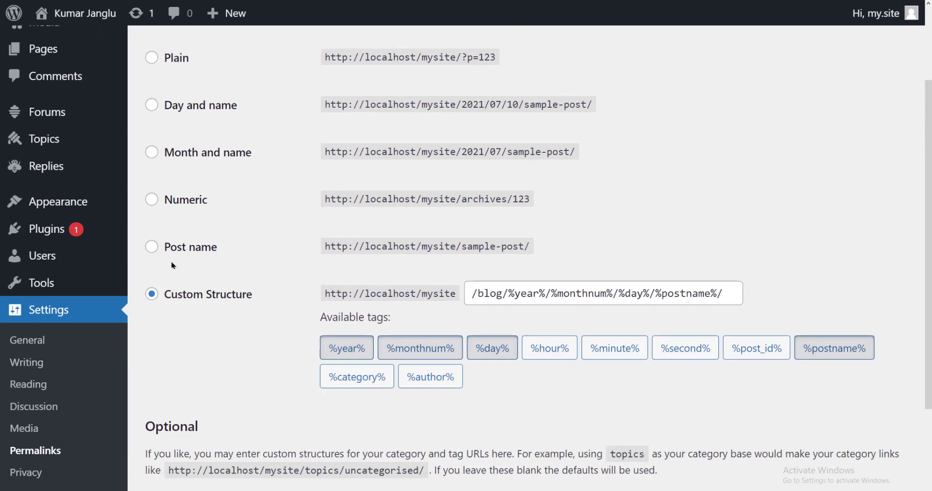
click(158, 252)
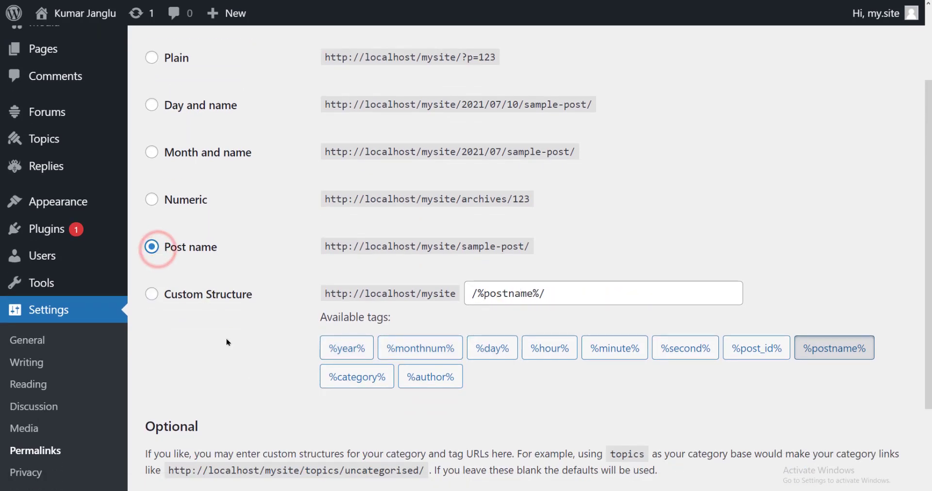
scroll(256, 393, down, 4)
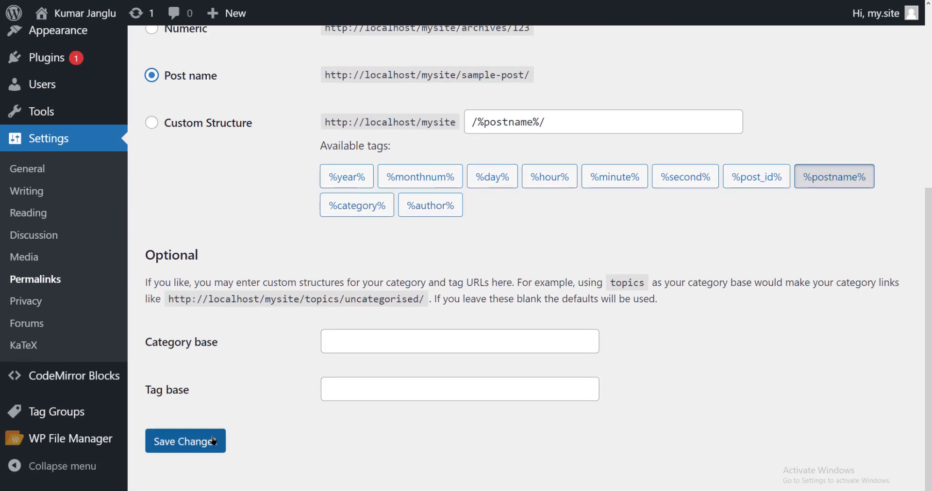
click(212, 440)
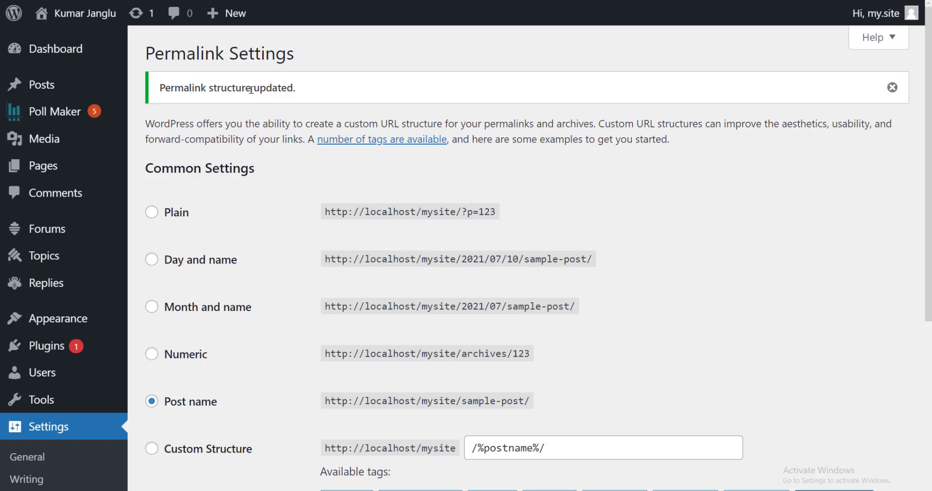
Visit the live site and open the post "Best Managed WordPress Hosting Convesio in 2021 – A Game Changer" to check its URL.
mouse_move(94, 14)
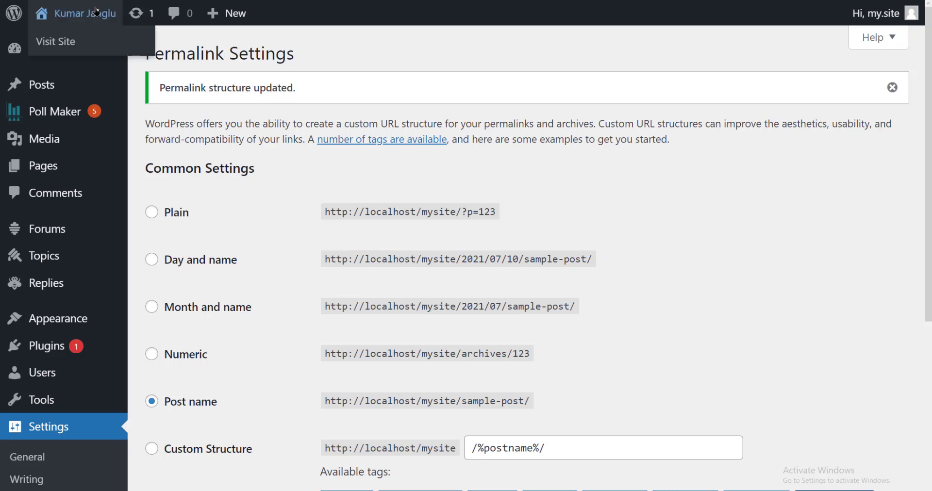
click(68, 42)
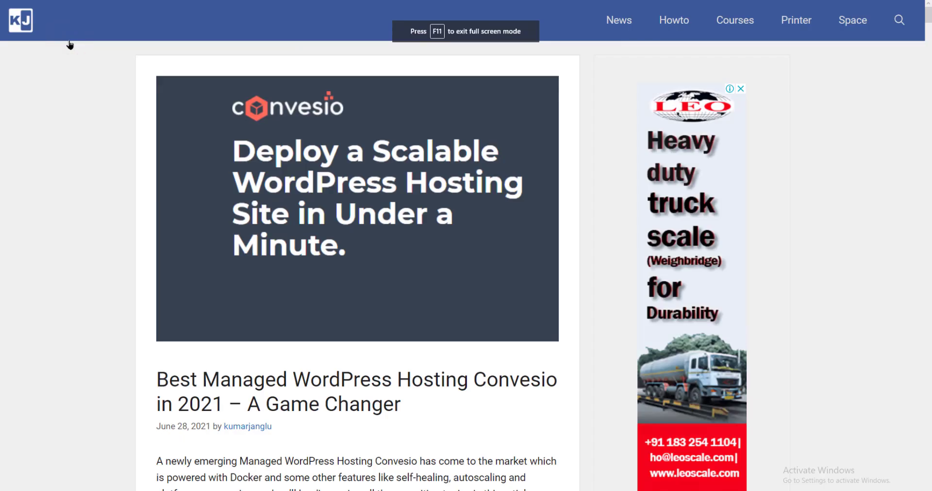
scroll(209, 202, down, 1)
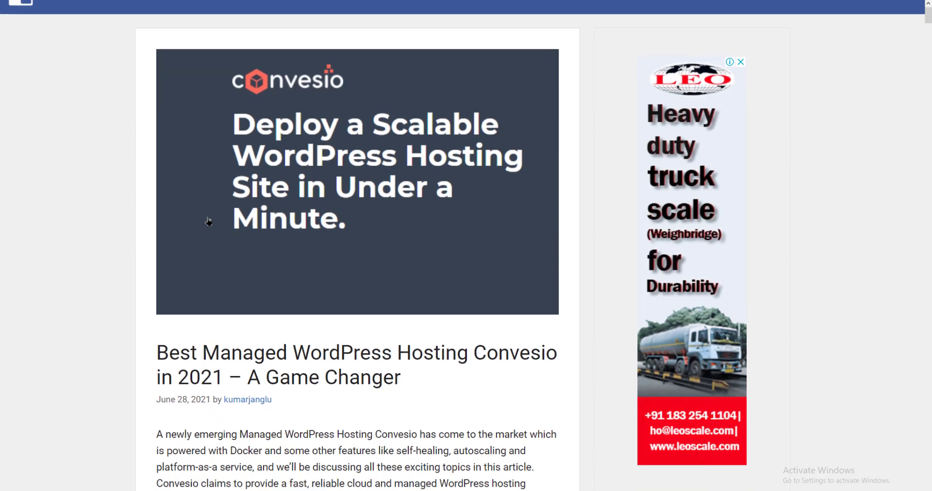
click(193, 345)
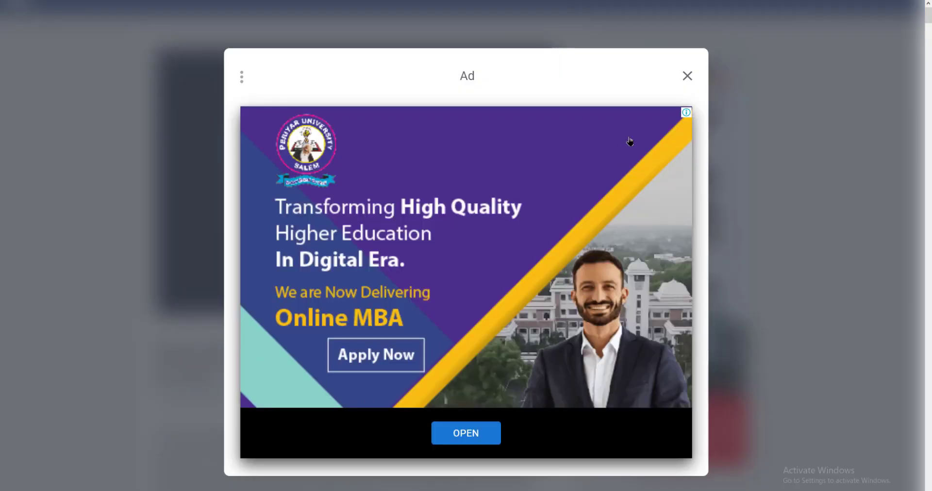
click(688, 78)
scroll(550, 262, down, 6)
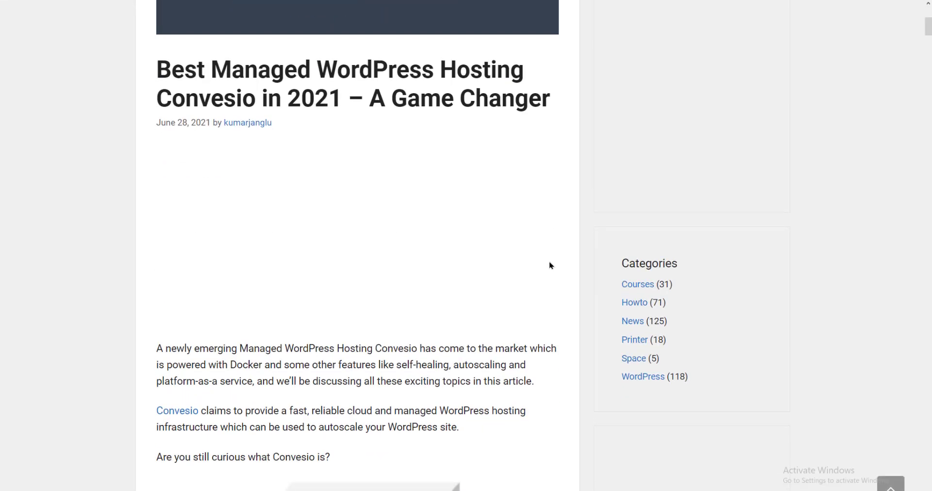
scroll(551, 263, up, 6)
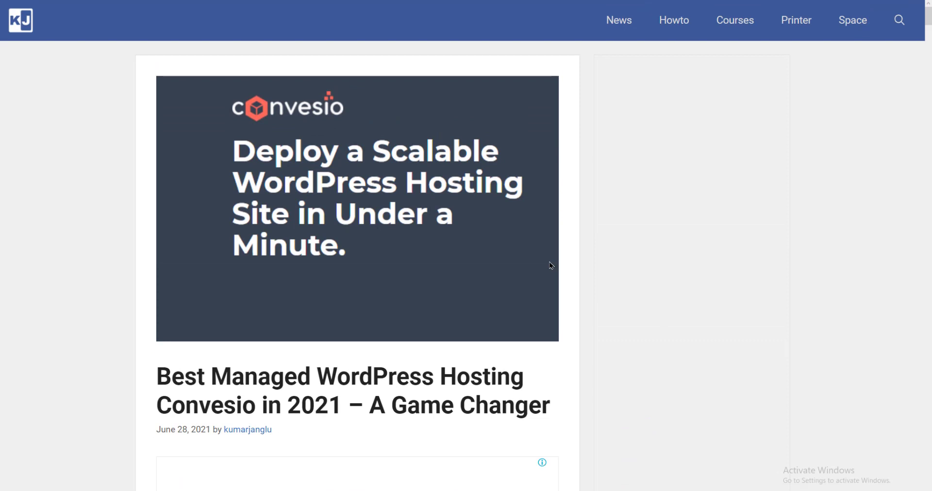
key(F11)
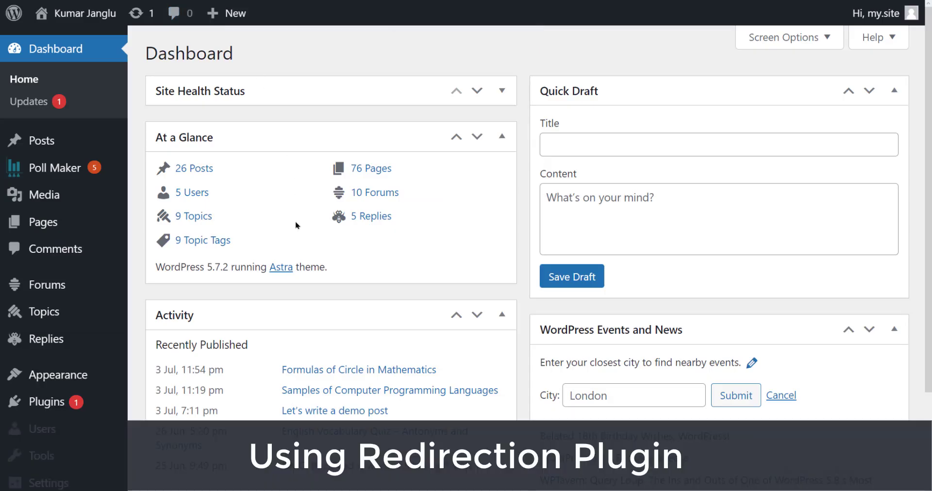
Search new plugins for "redirection", and install and activate the Redirection plugin.
scroll(293, 242, down, 2)
scroll(294, 245, down, 2)
mouse_move(50, 247)
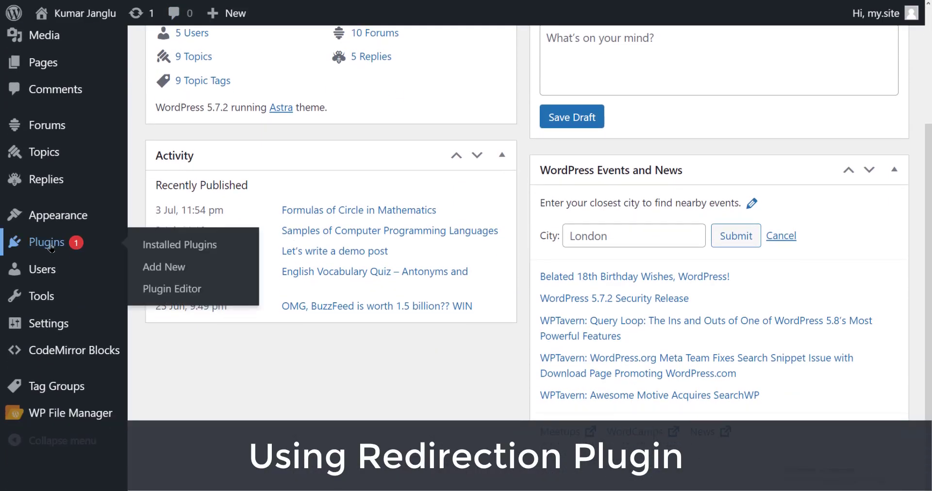
click(160, 267)
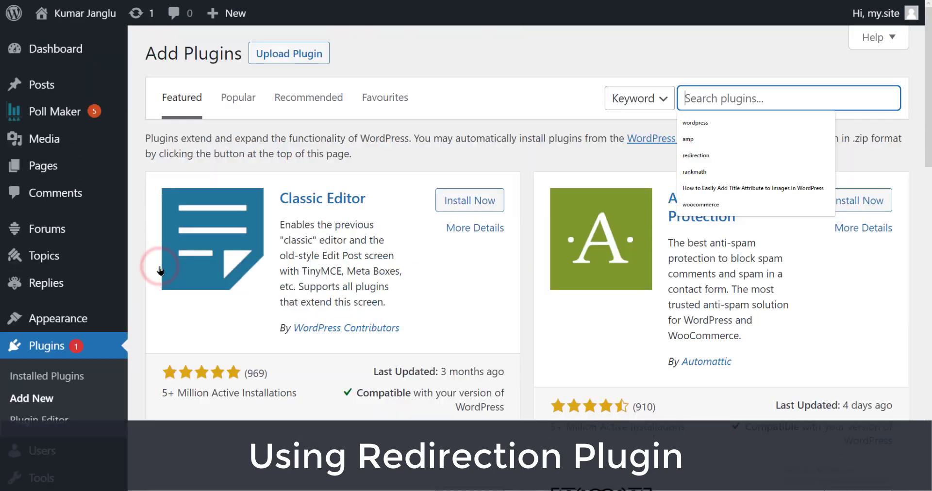
text(redirection)
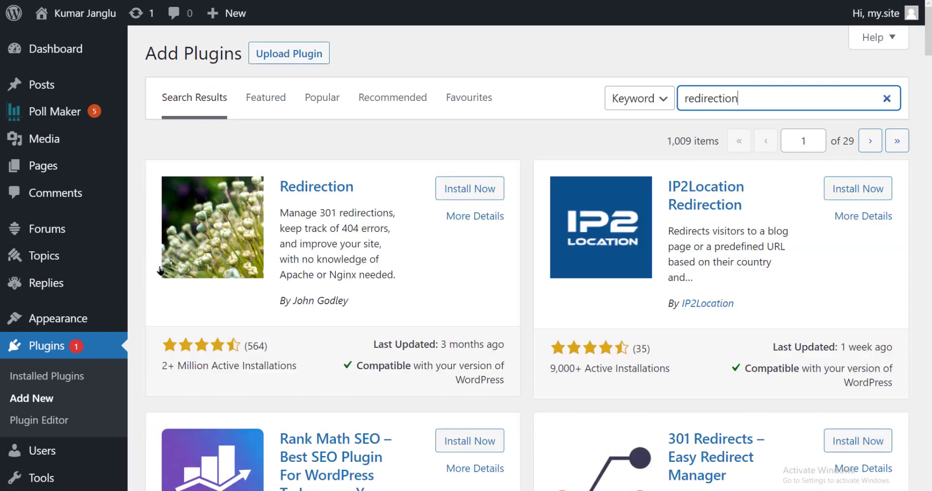
click(483, 196)
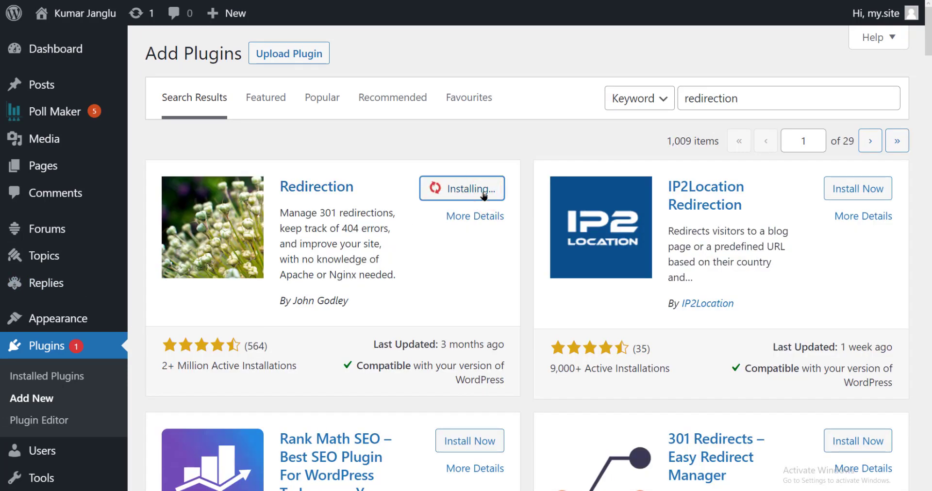
click(479, 191)
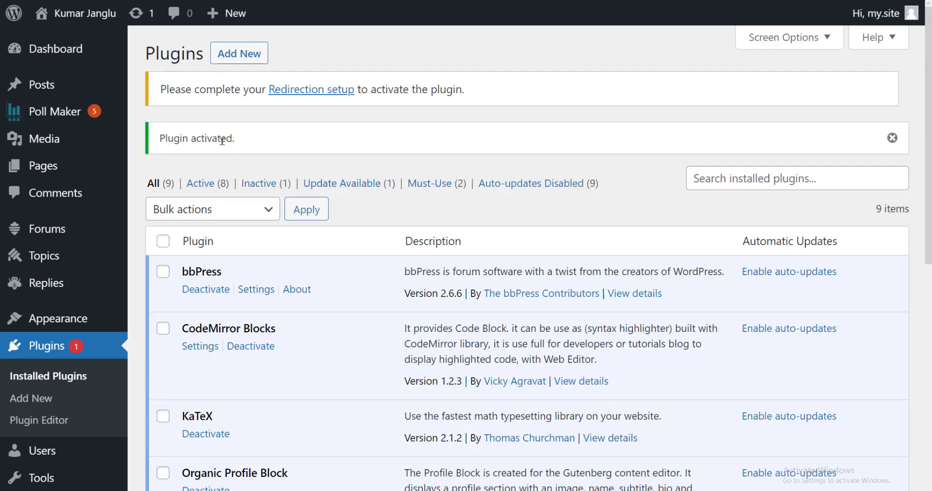
Complete the Redirection setup with permalink monitoring, logging of redirects and 404 errors, and IP information storage enabled.
click(315, 92)
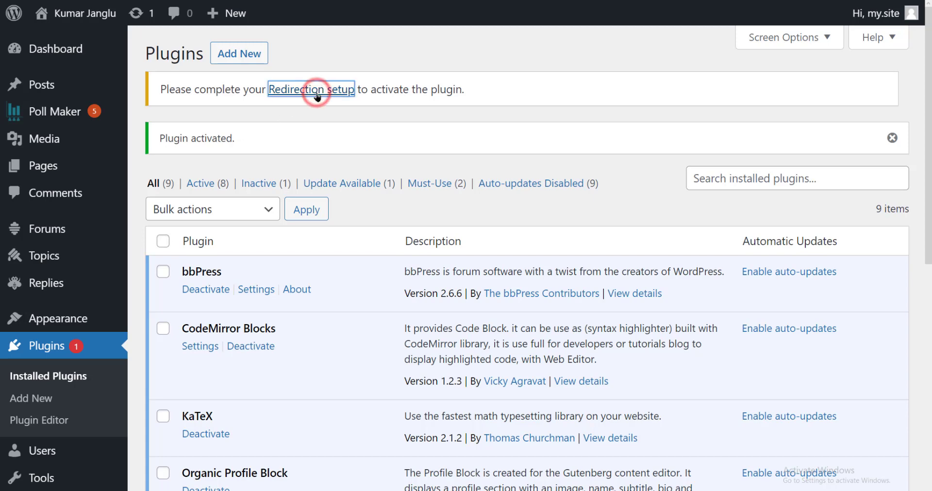
scroll(326, 234, down, 5)
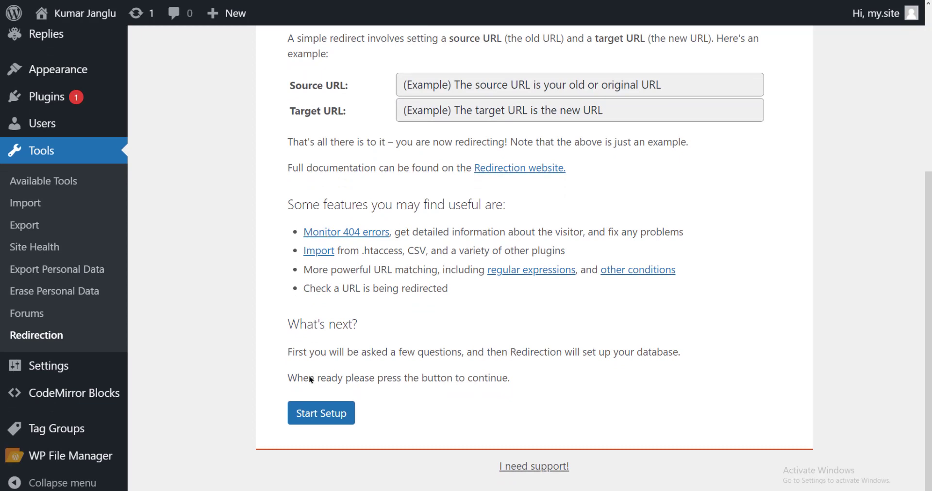
click(306, 416)
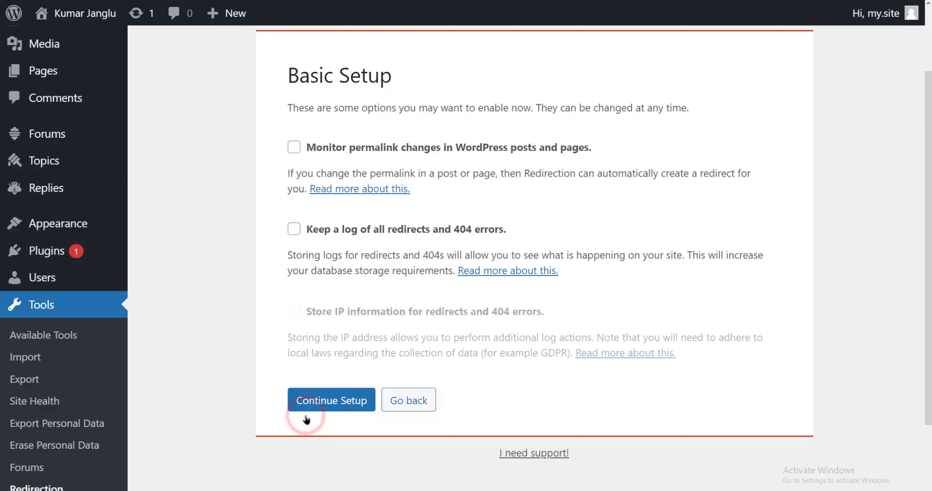
click(295, 147)
click(294, 229)
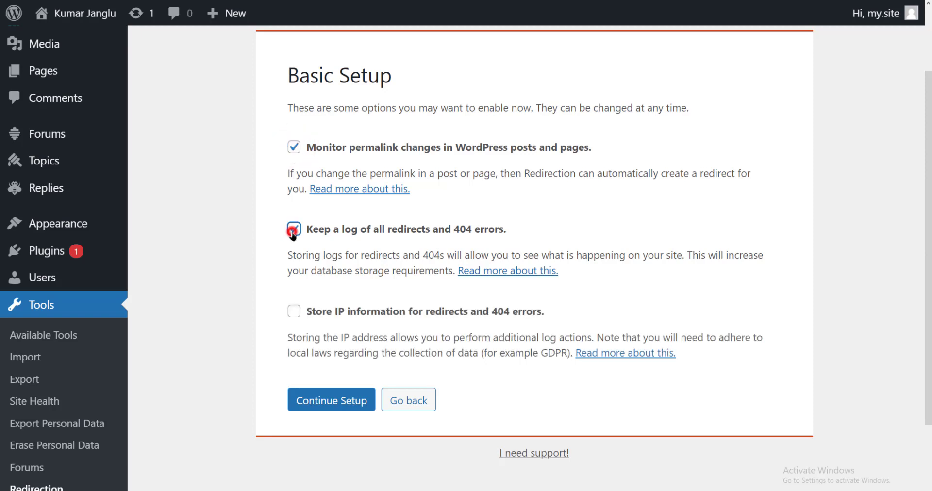
click(295, 311)
click(318, 402)
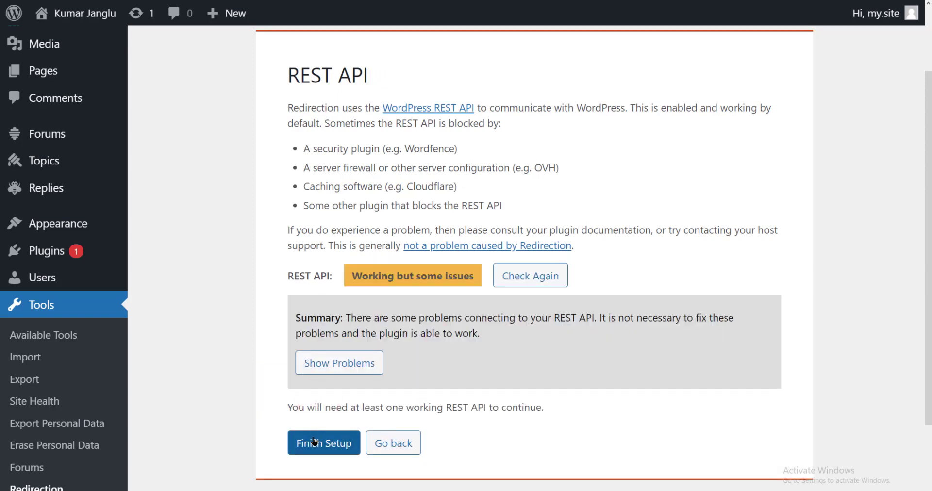
click(313, 441)
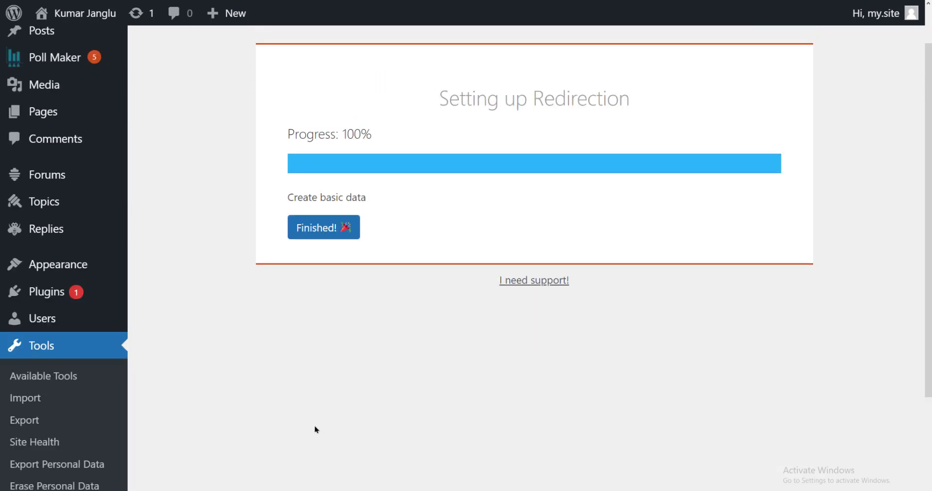
click(325, 230)
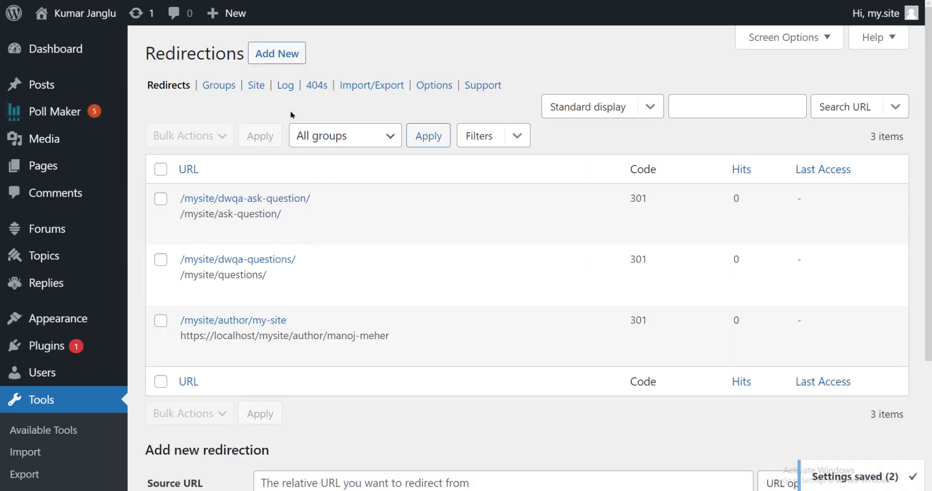
Start a new redirect and copy the pattern ^/blog/([0-9]{4})/([0-9]{2})/([0-9]{2})/([^/]+)/$ from the Yoast redirect page into its Source URL.
click(290, 53)
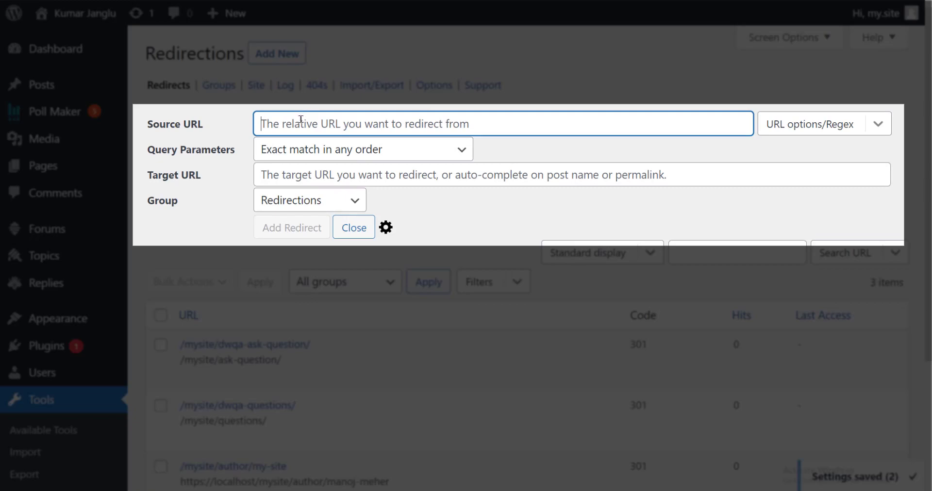
click(300, 119)
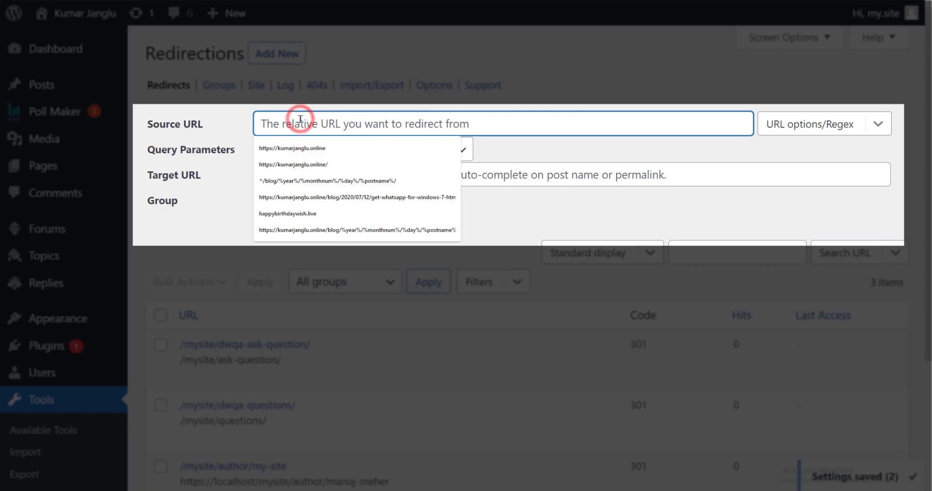
key(ctrl+Tab)
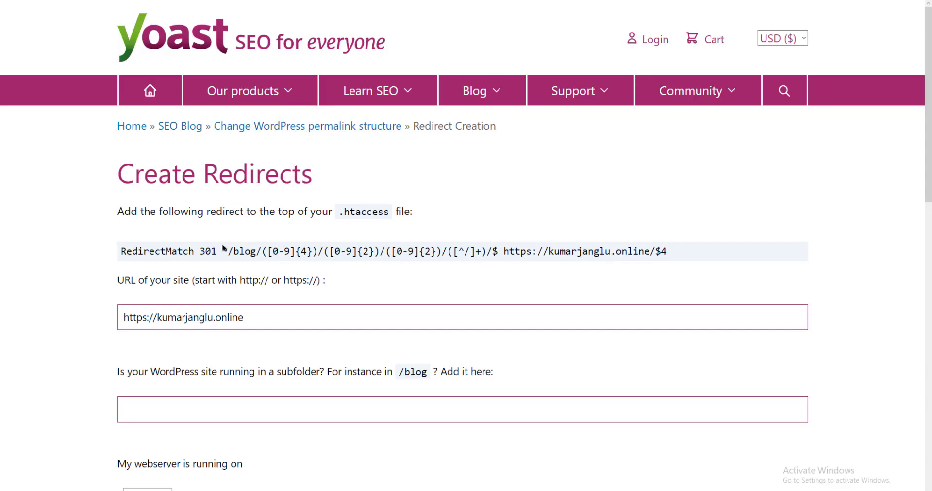
drag(222, 250, 491, 251)
right_click(483, 251)
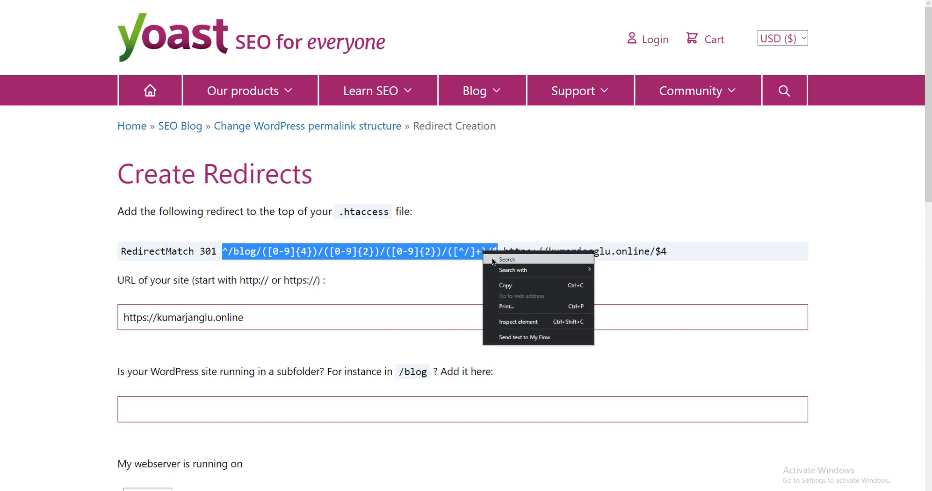
click(505, 286)
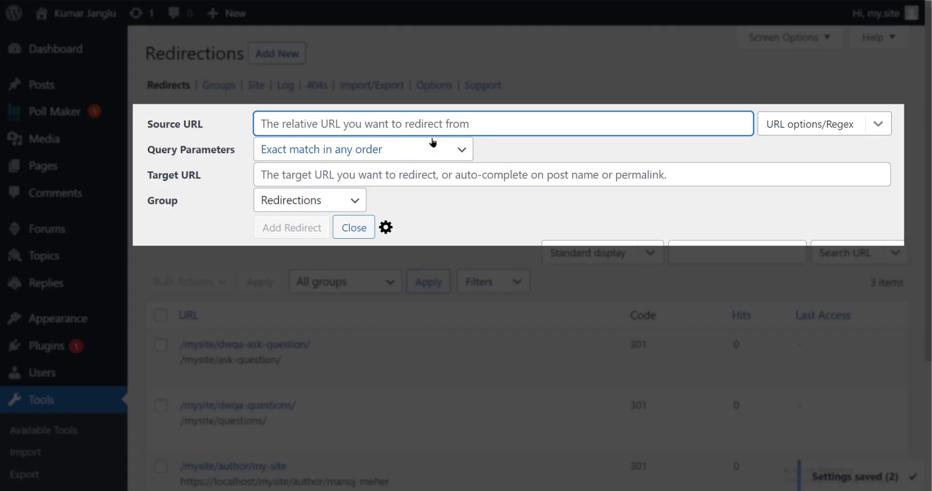
right_click(421, 127)
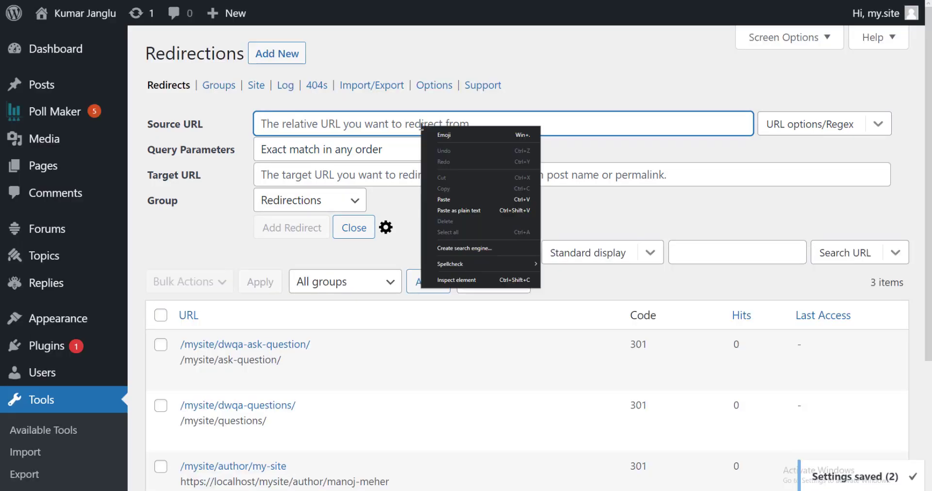
click(451, 198)
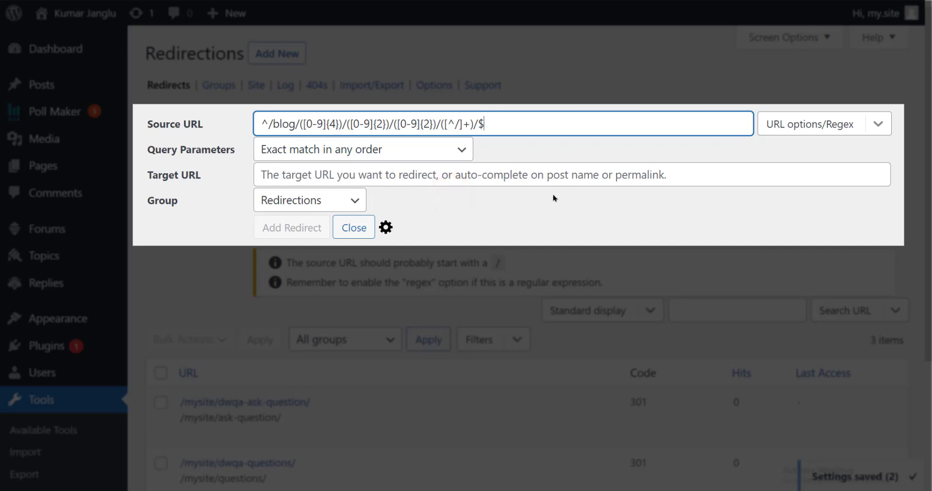
Enable the Regex option for the new redirect's source URL.
click(833, 127)
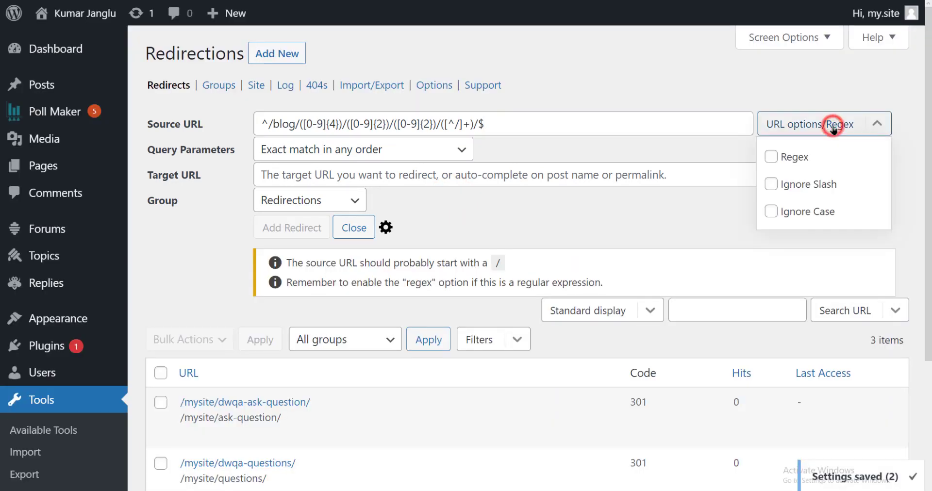
click(771, 157)
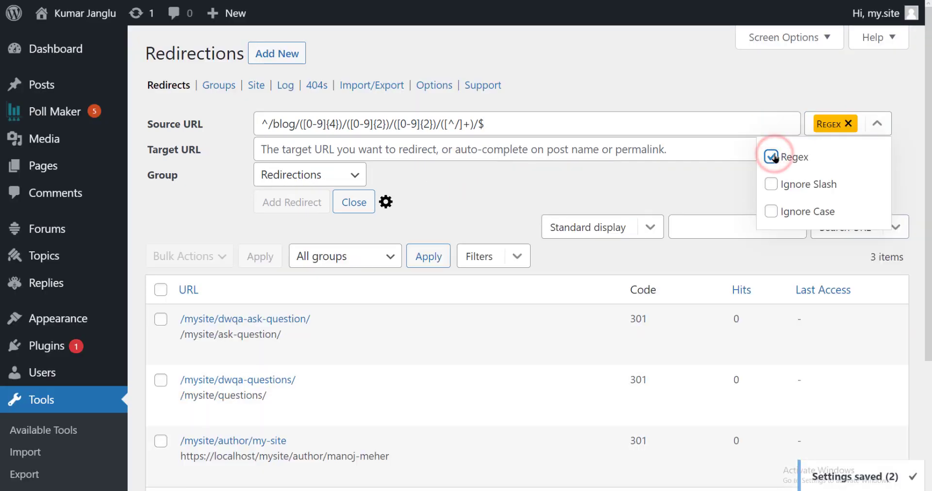
click(697, 174)
click(639, 149)
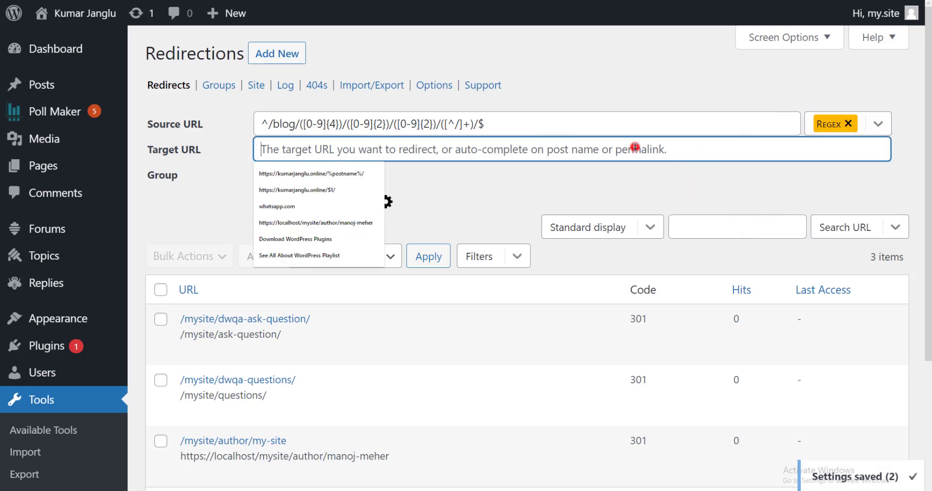
key(alt+Tab)
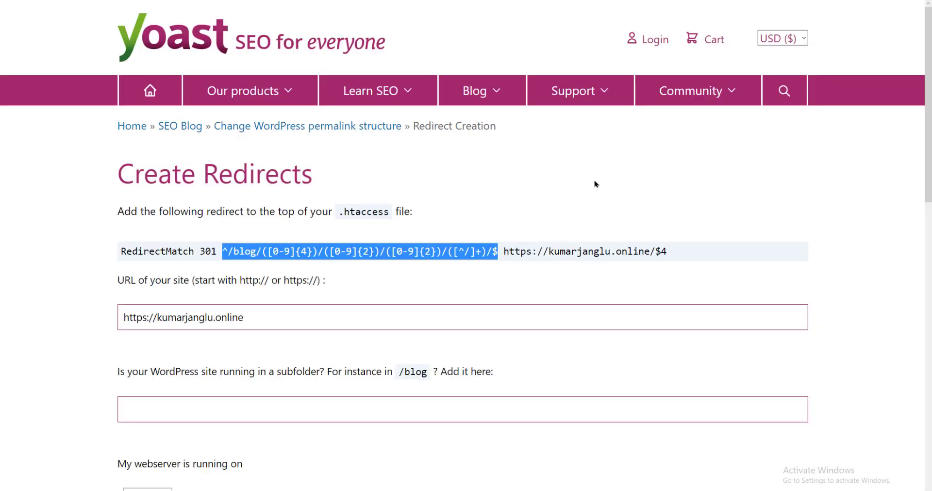
drag(503, 252, 679, 262)
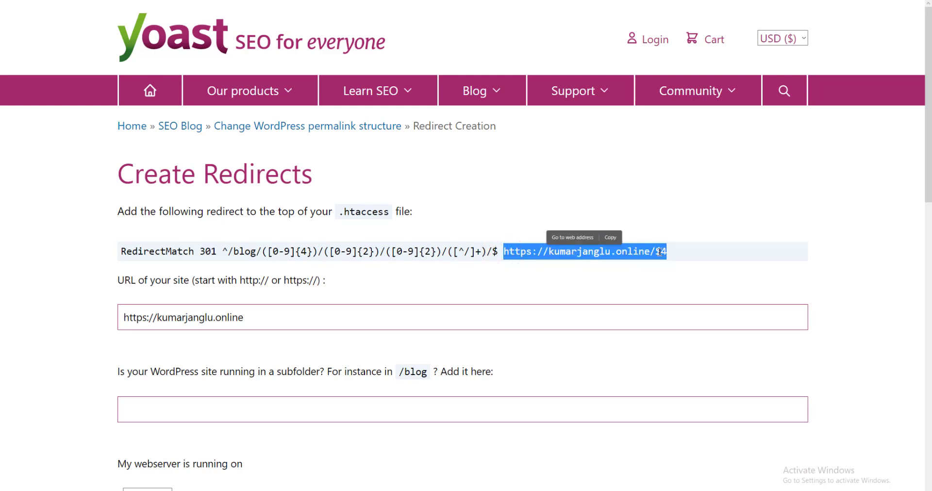
right_click(669, 263)
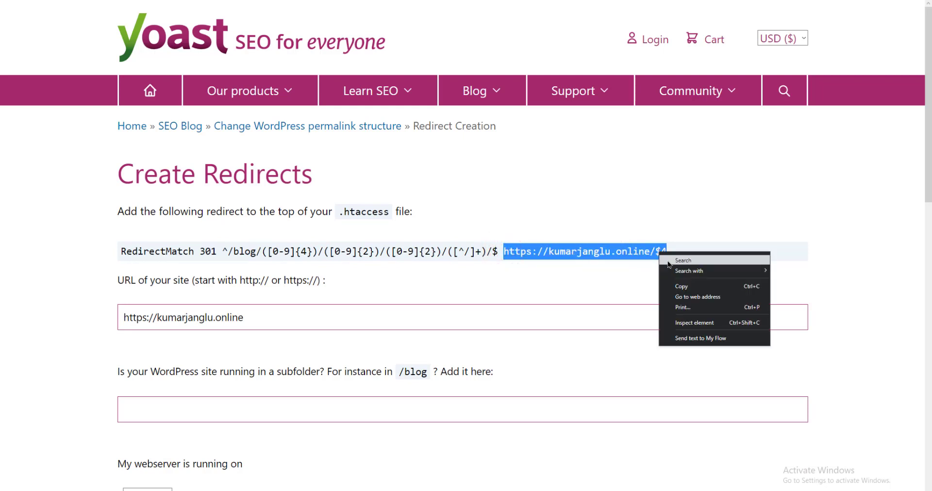
click(678, 287)
key(alt+Tab)
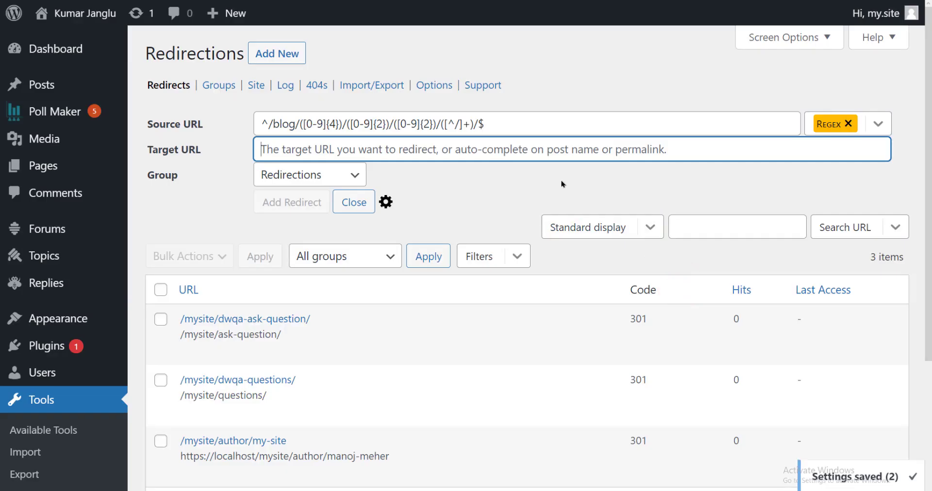
right_click(512, 146)
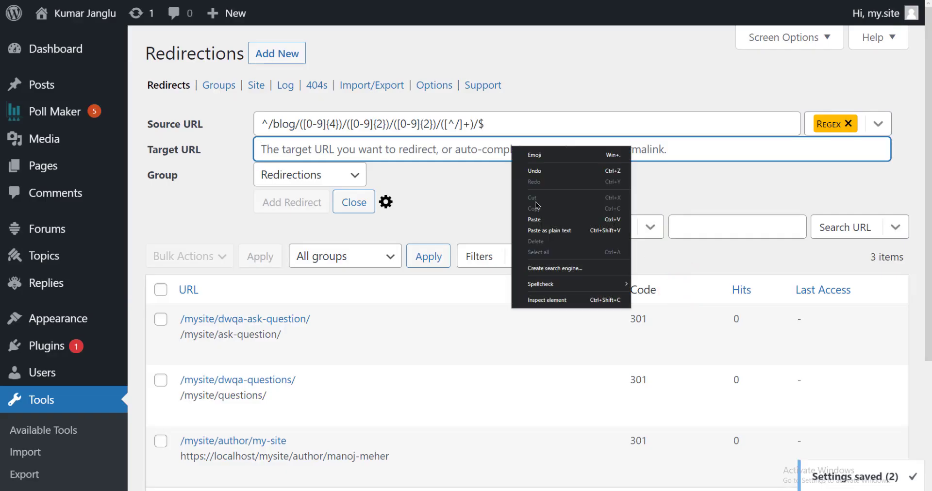
click(533, 219)
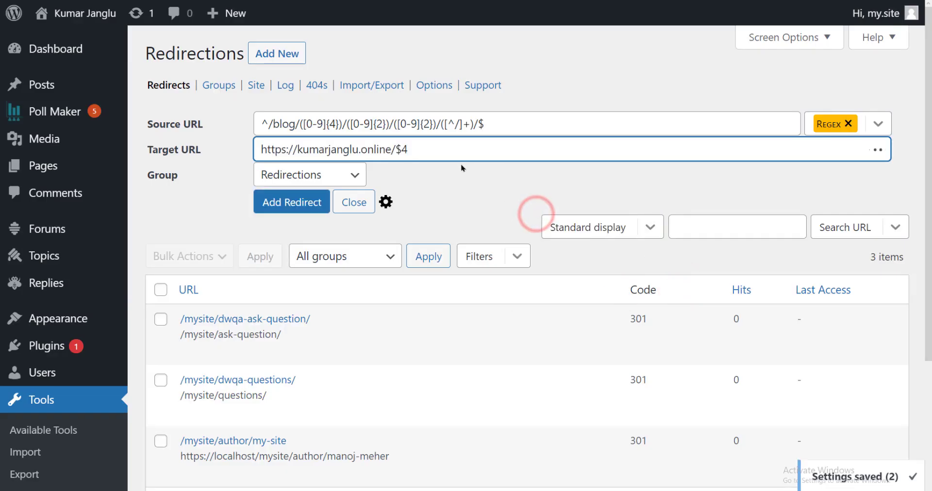
Assign the new redirect to the Redirections group and add it to the redirect list.
click(358, 173)
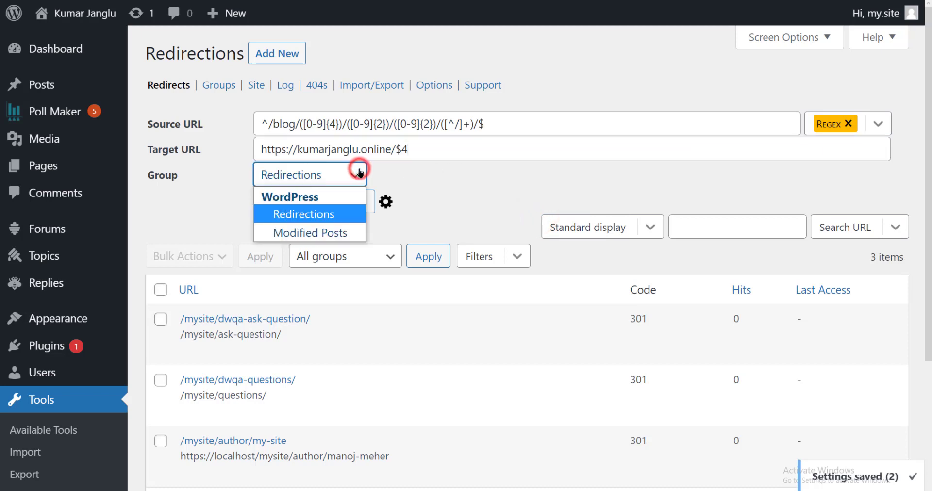
click(321, 211)
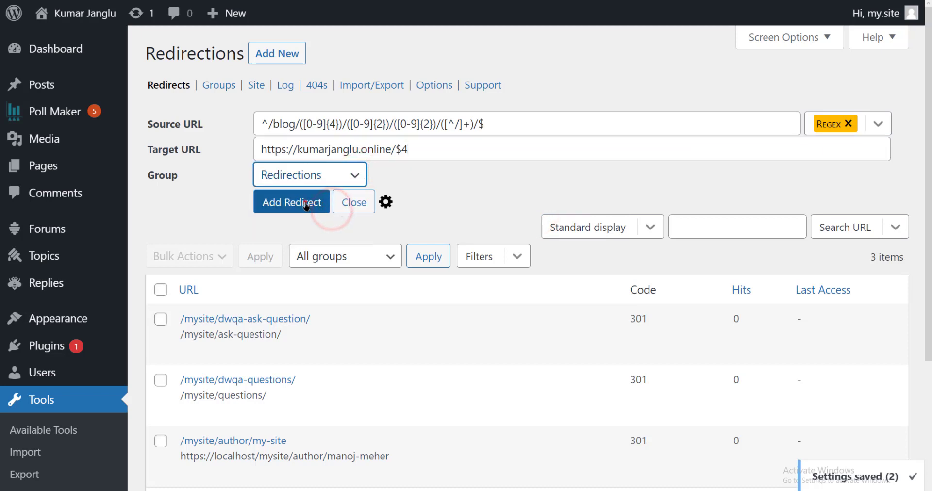
click(305, 204)
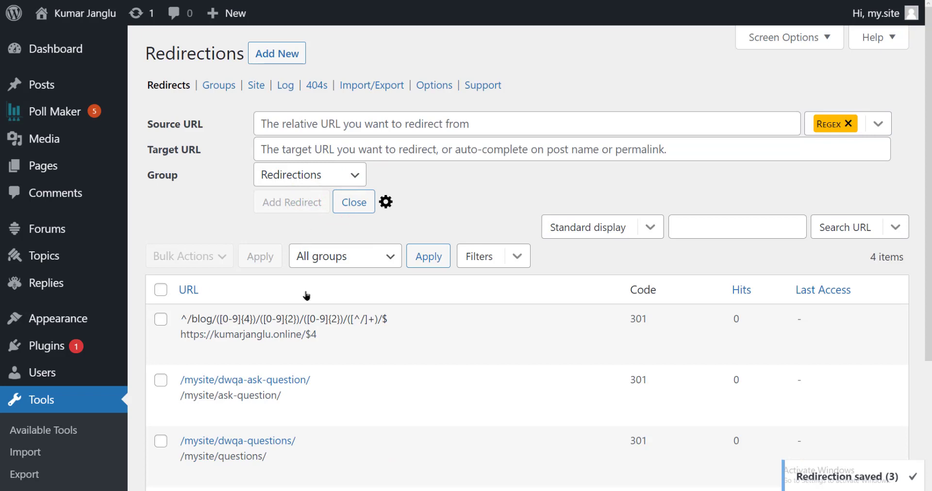
scroll(339, 352, down, 2)
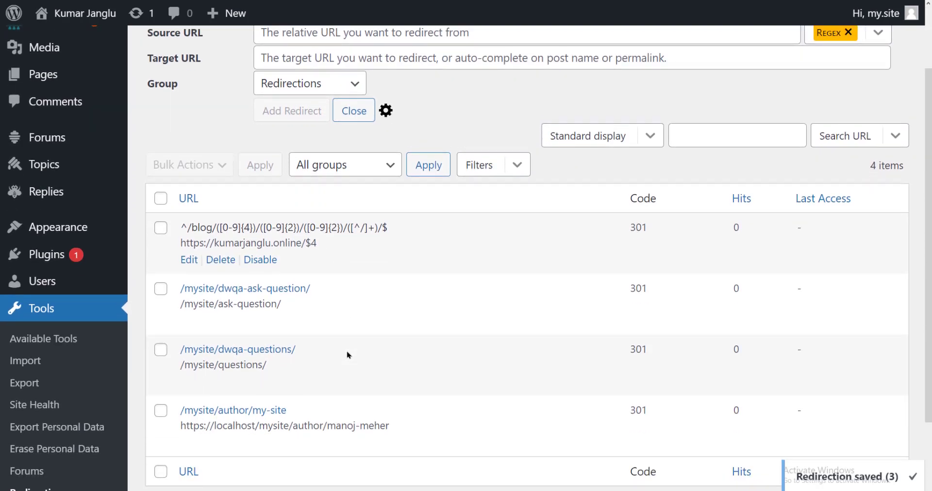
scroll(347, 354, up, 1)
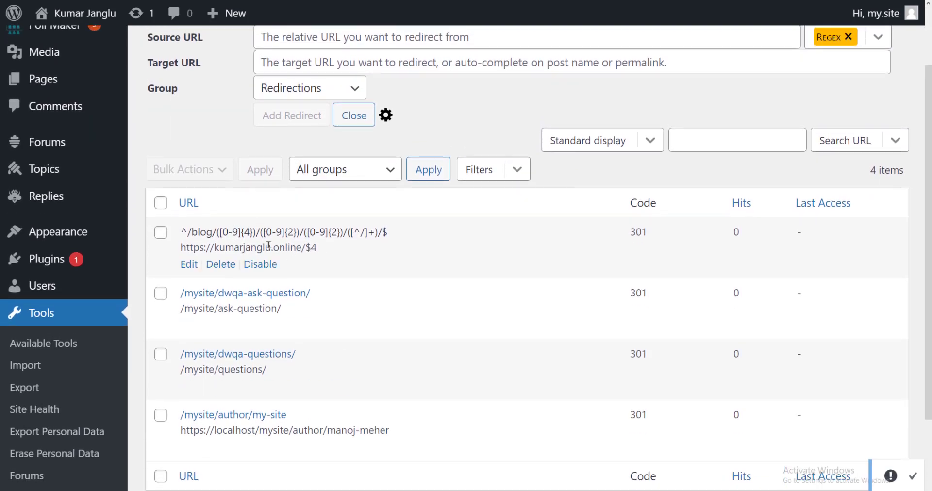
Change the site's permalink structure to Post name in the Permalink Settings and save the changes.
scroll(184, 317, down, 3)
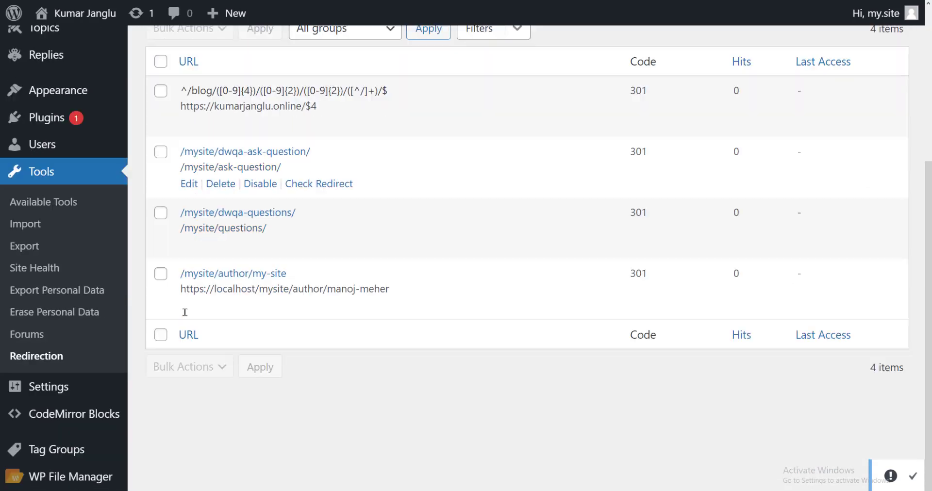
mouse_move(54, 384)
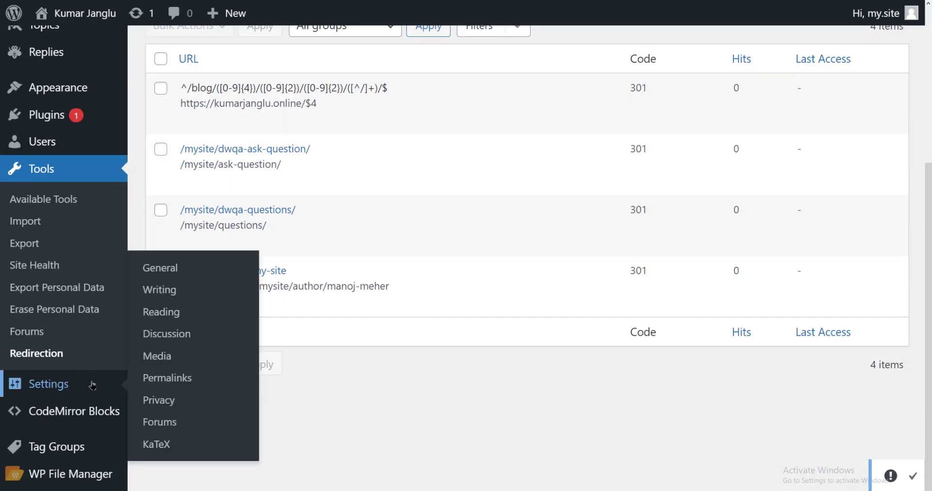
click(150, 383)
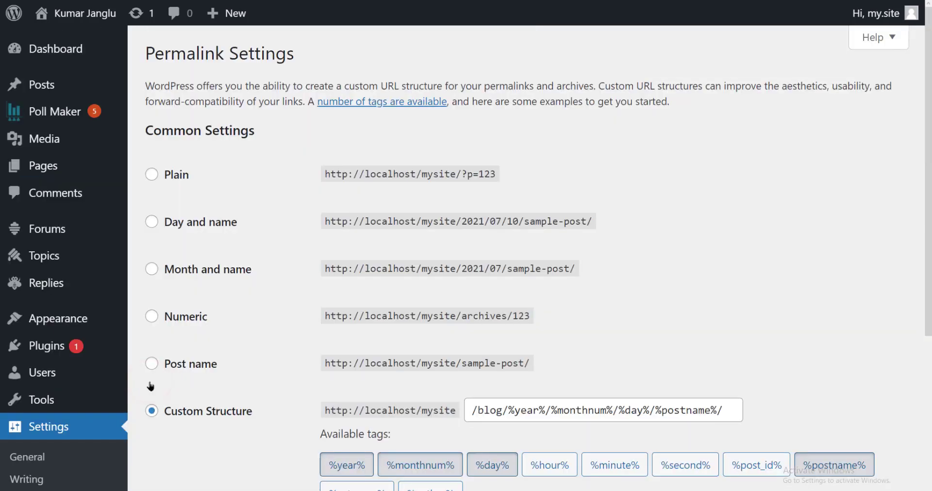
scroll(151, 386, down, 1)
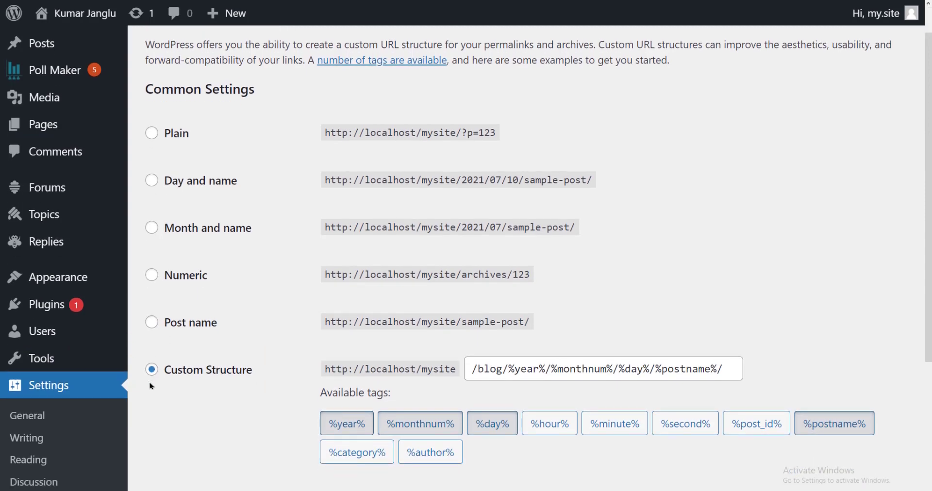
click(156, 323)
scroll(234, 343, down, 4)
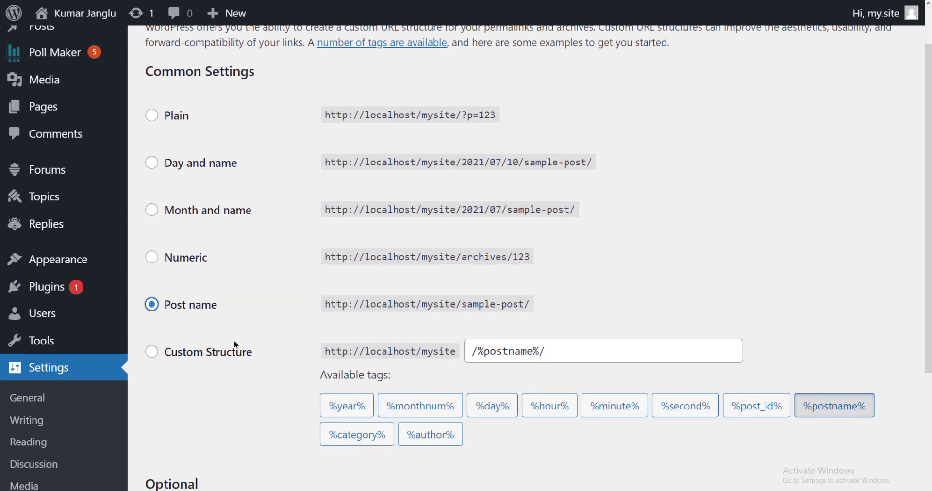
scroll(234, 341, down, 1)
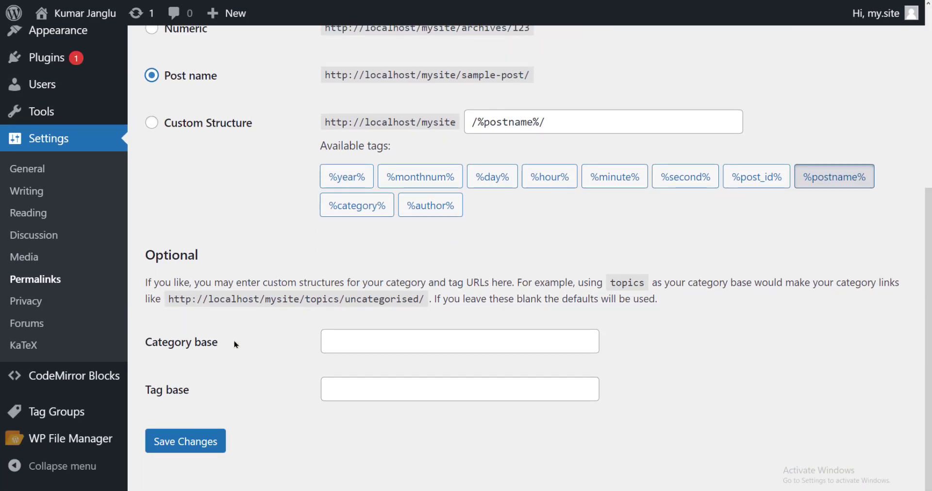
click(174, 447)
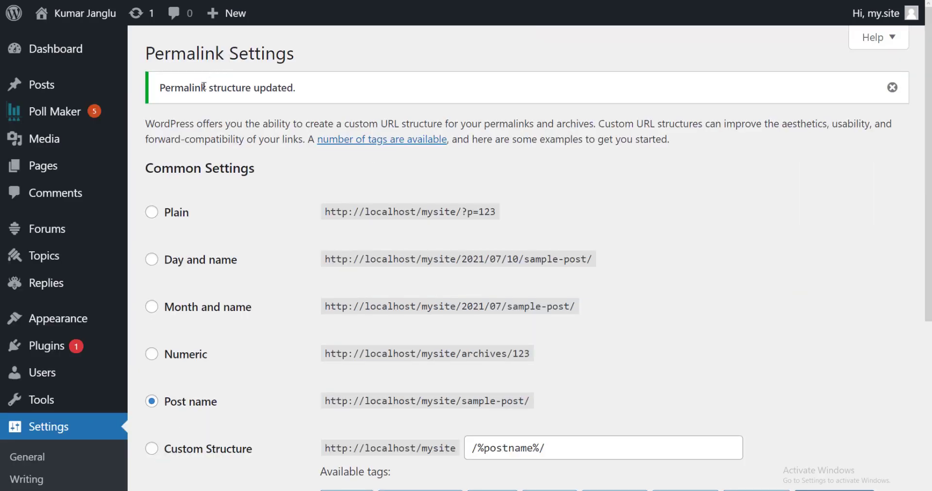
Visit the live site and look over the posts on its front page.
mouse_move(114, 23)
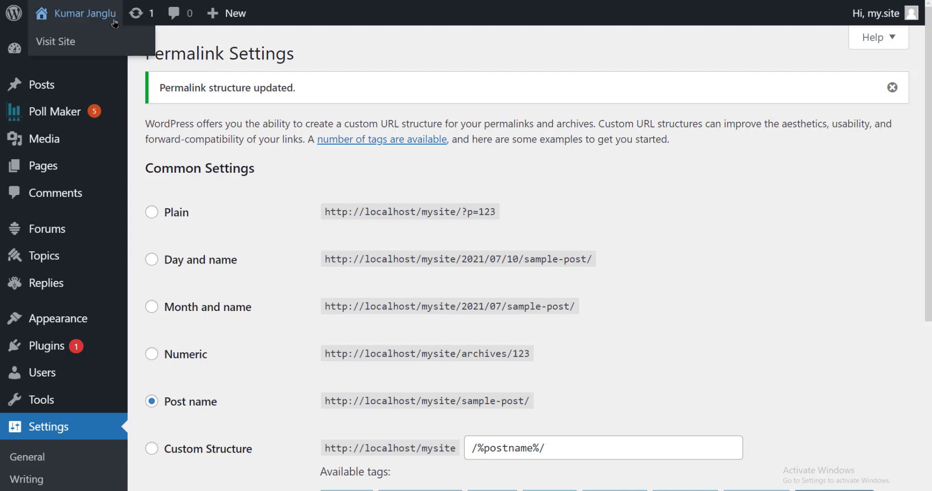
click(73, 42)
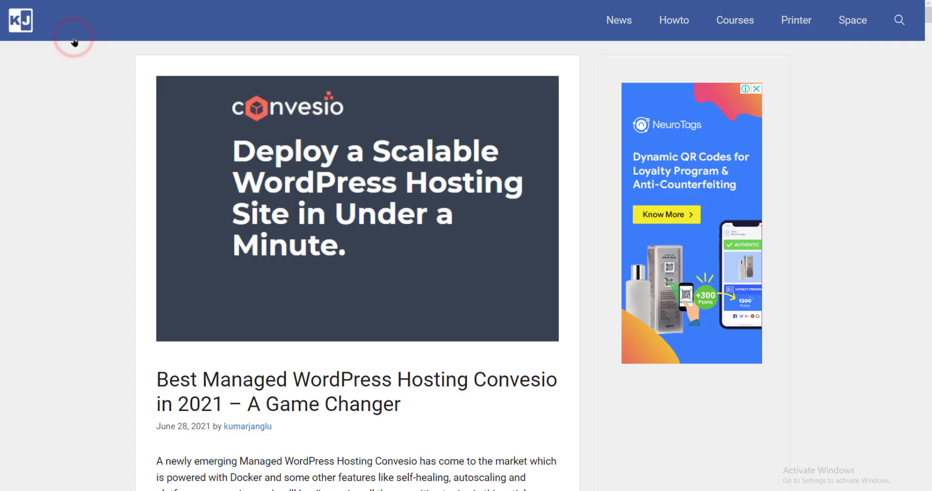
scroll(121, 149, down, 8)
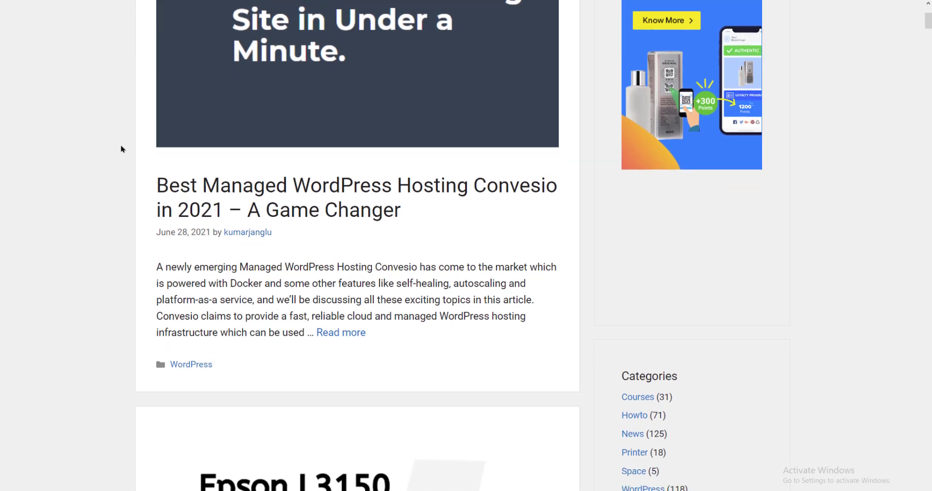
scroll(121, 149, down, 3)
scroll(121, 147, up, 15)
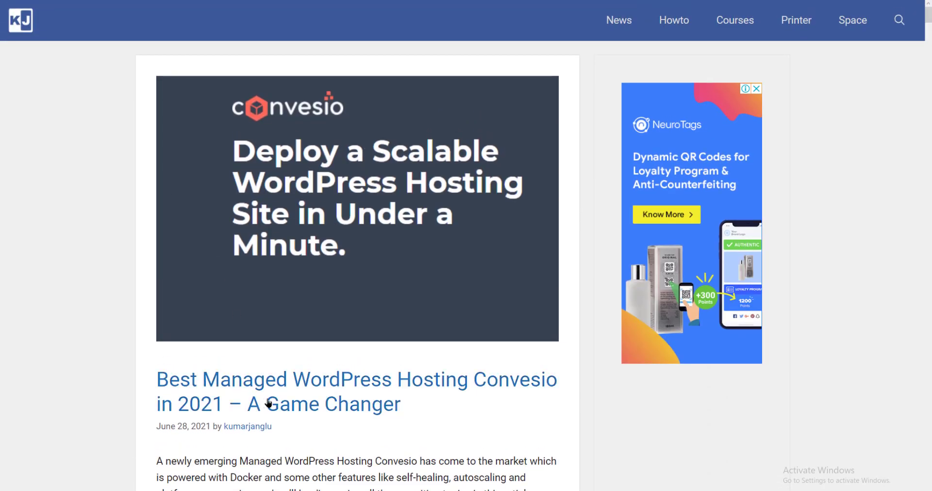
Open the post "Best Managed WordPress Hosting Convesio in 2021 – A Game Changer" and check its URL in the address bar.
click(269, 402)
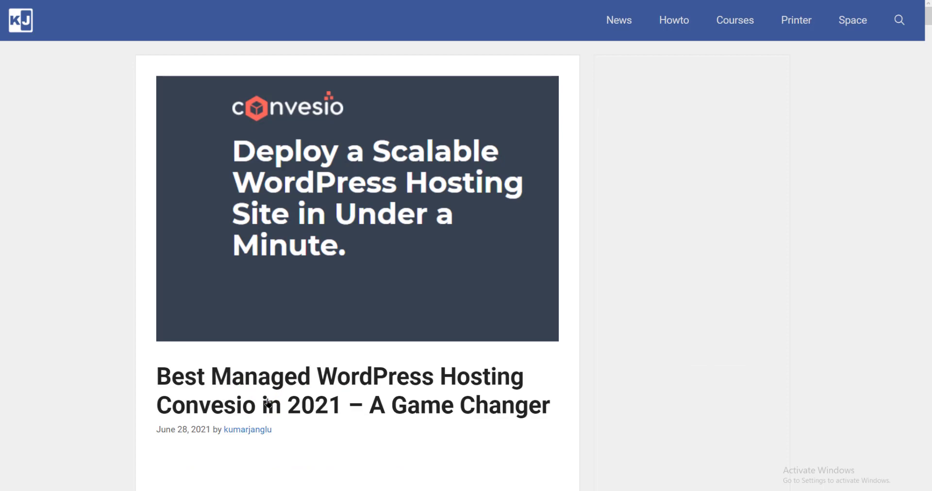
scroll(268, 402, down, 10)
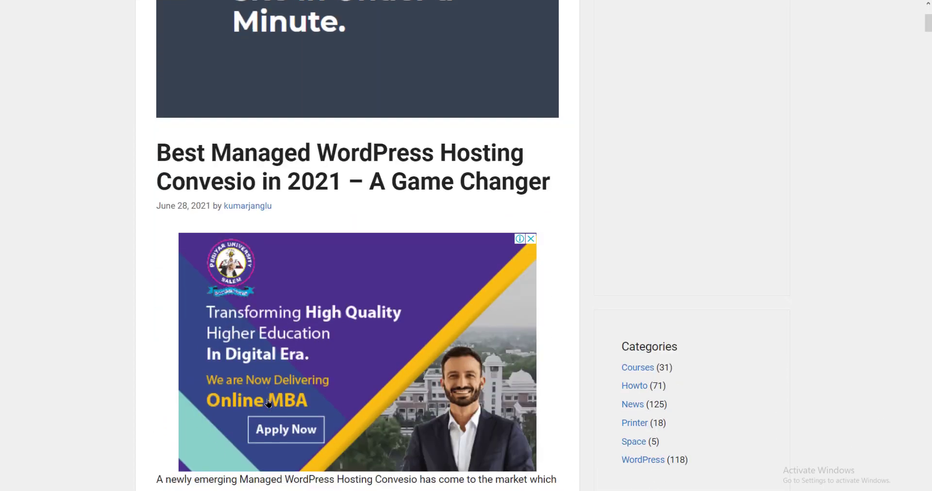
scroll(268, 403, down, 8)
scroll(268, 403, up, 9)
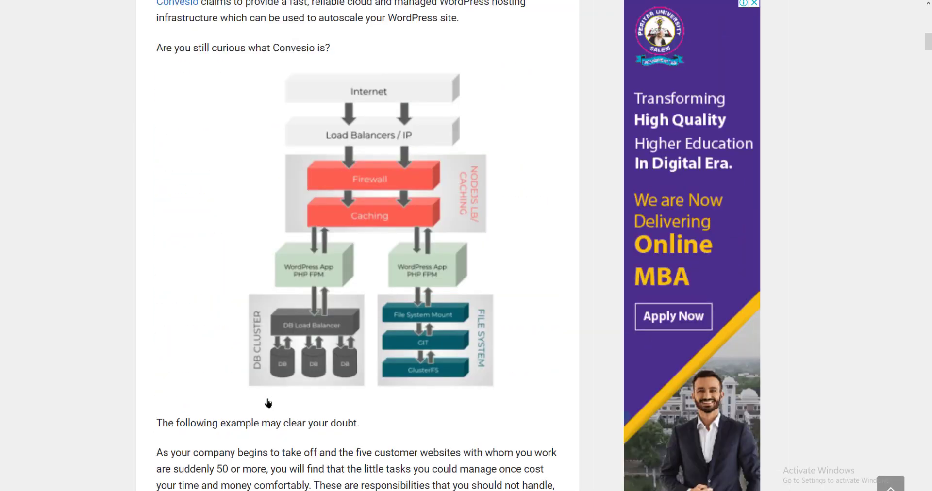
scroll(268, 403, up, 5)
key(F11)
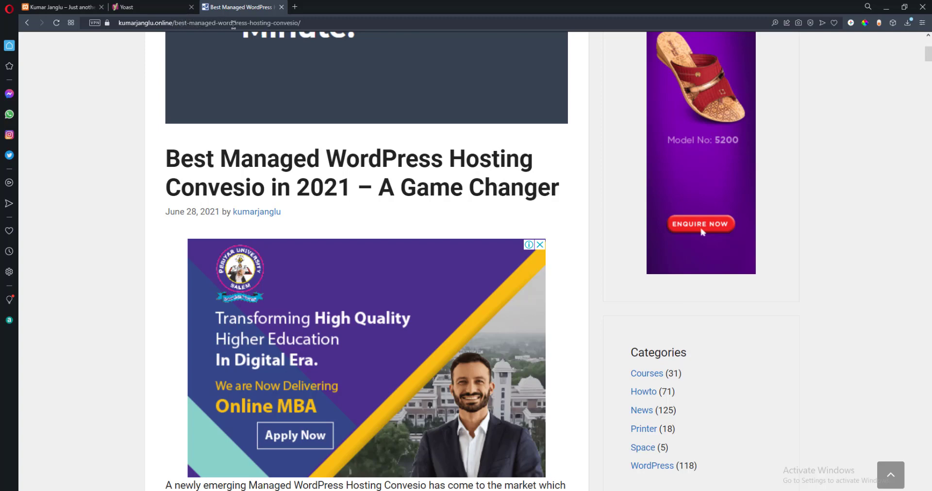
key(F11)
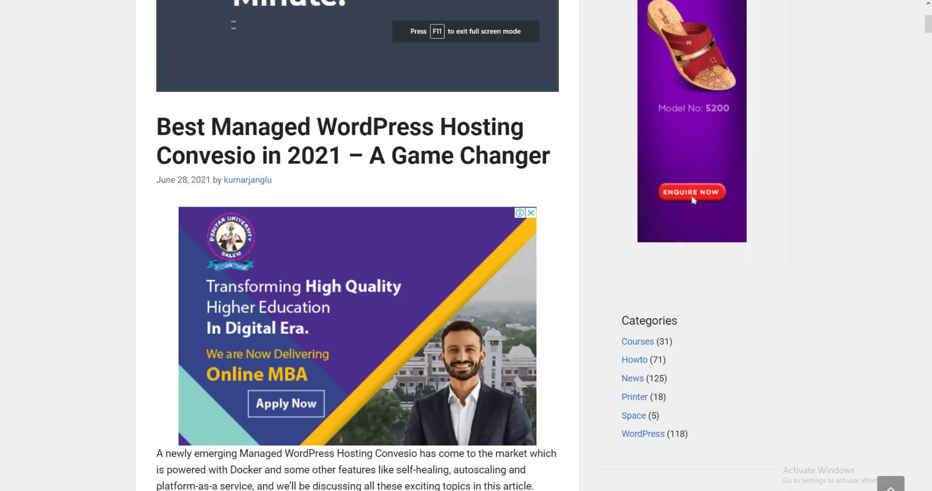
Look through the whole Convesio hosting article and return to its beginning.
scroll(185, 188, down, 5)
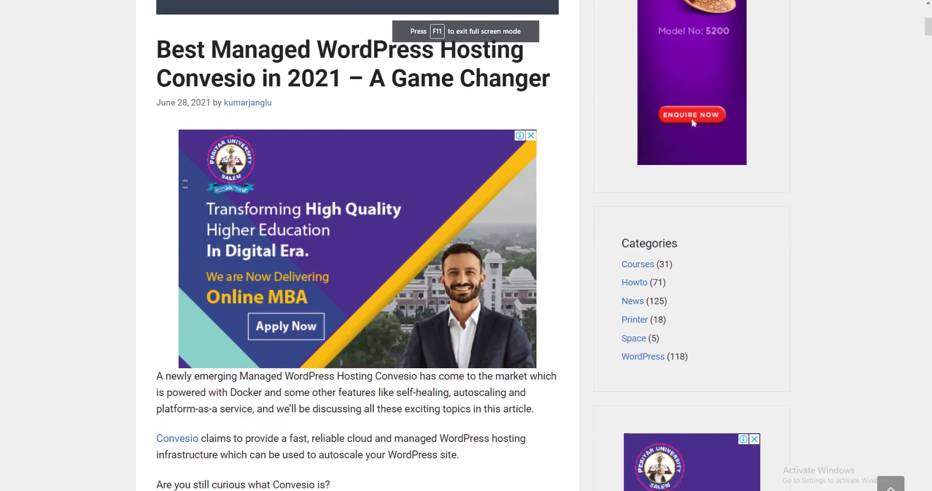
scroll(184, 184, down, 10)
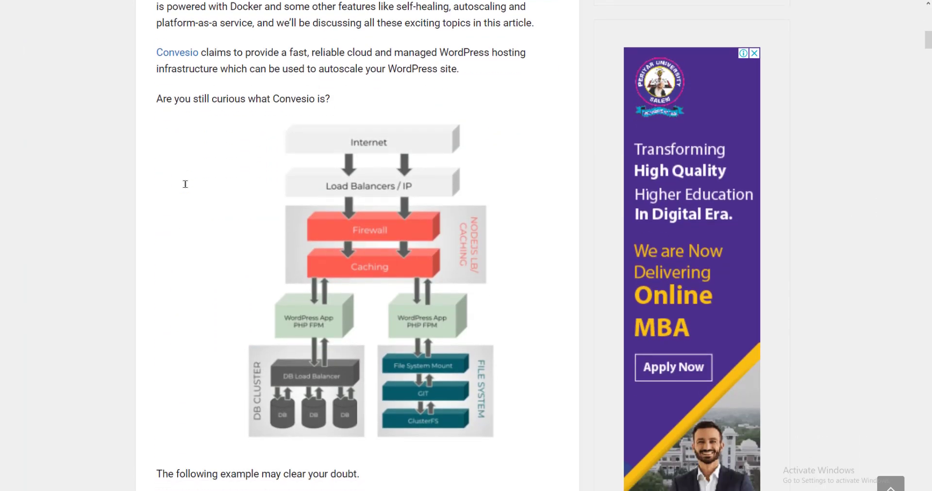
scroll(185, 184, down, 9)
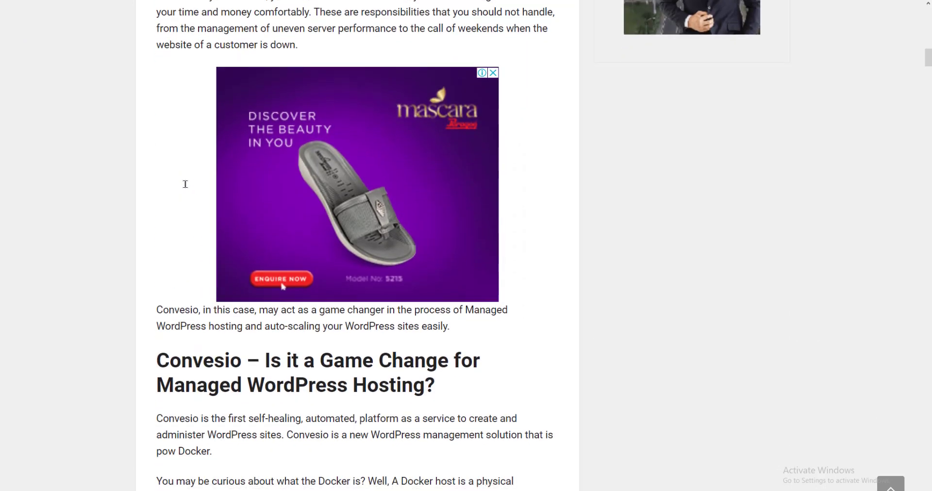
scroll(185, 183, down, 11)
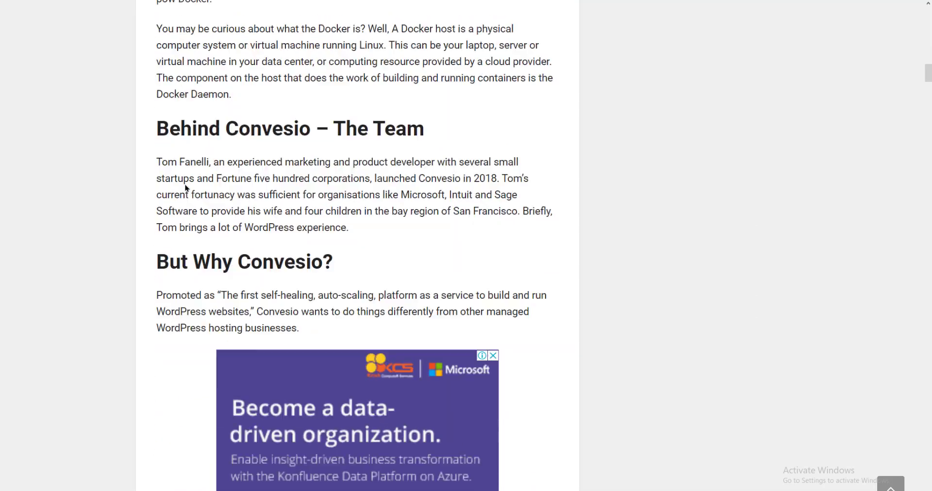
scroll(184, 188, down, 10)
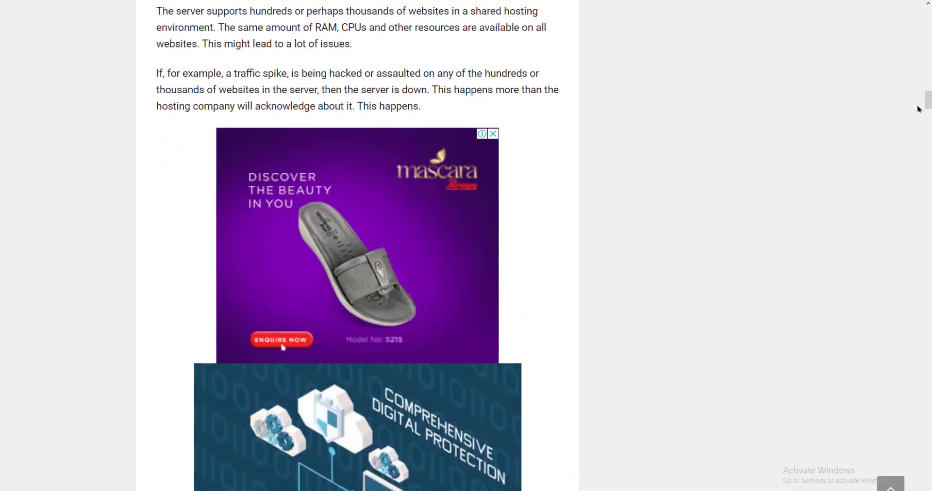
scroll(283, 347, up, 6)
drag(927, 224, 929, 342)
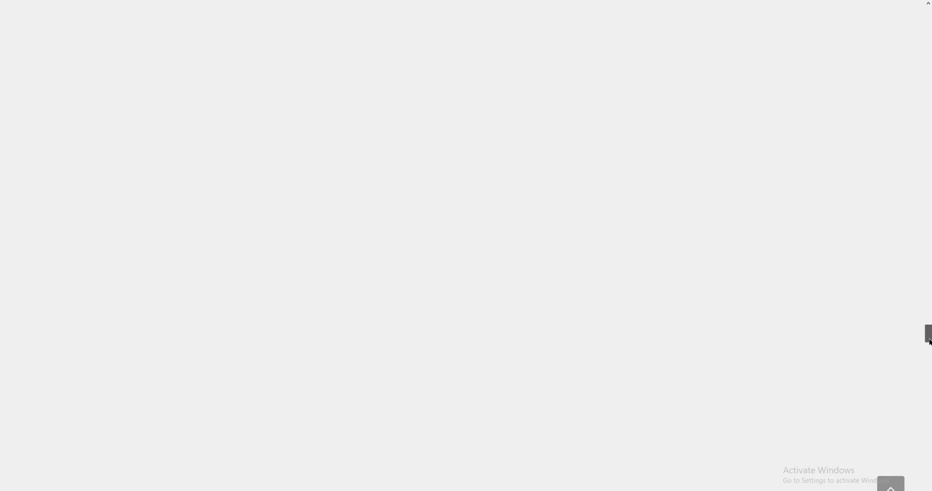
drag(928, 436, 927, 333)
drag(928, 150, 928, 17)
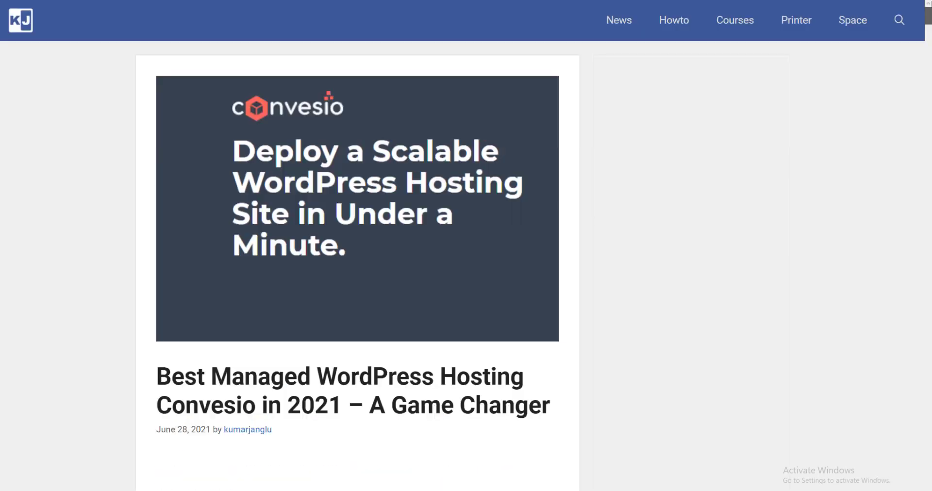